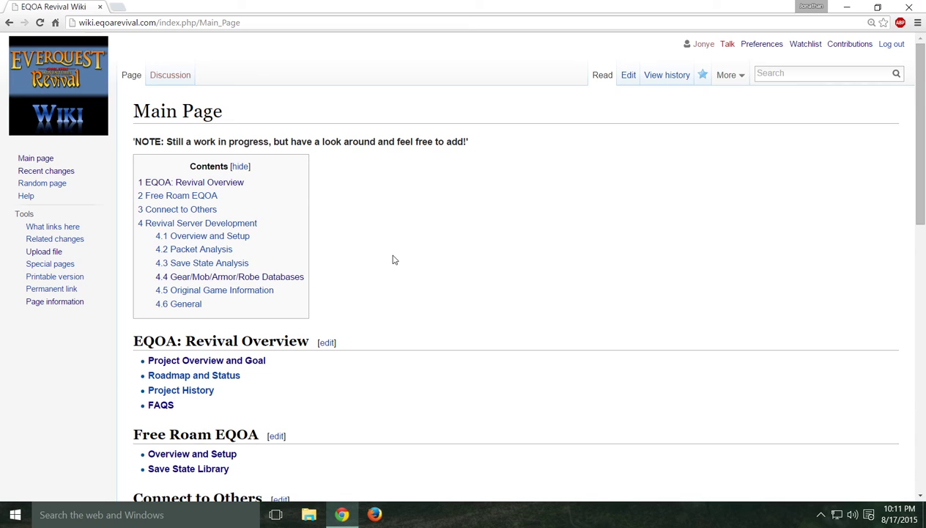
Open the Free Roam EQOA Overview and Setup page and follow its PCSX2 0.9.7 required-file link.
scroll(367, 296, "down", 1)
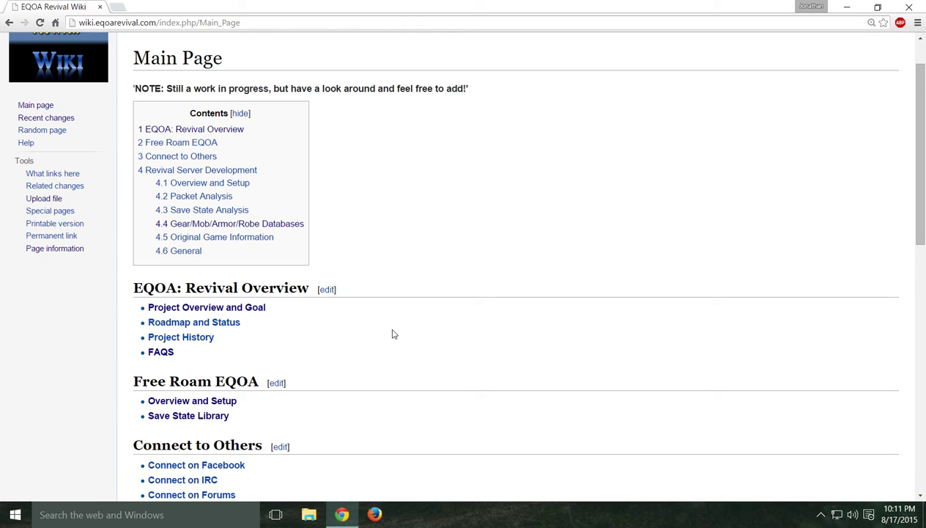
left_click(217, 403)
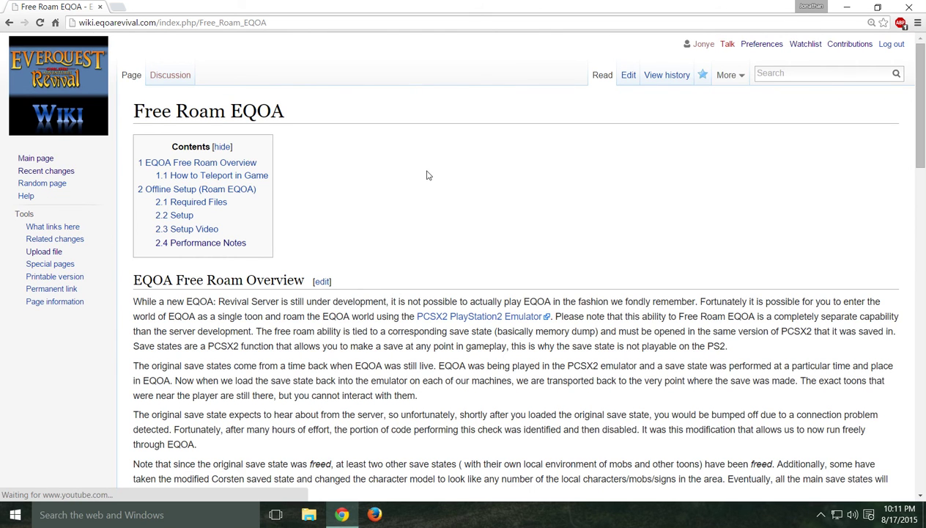
scroll(429, 175, "down", 3)
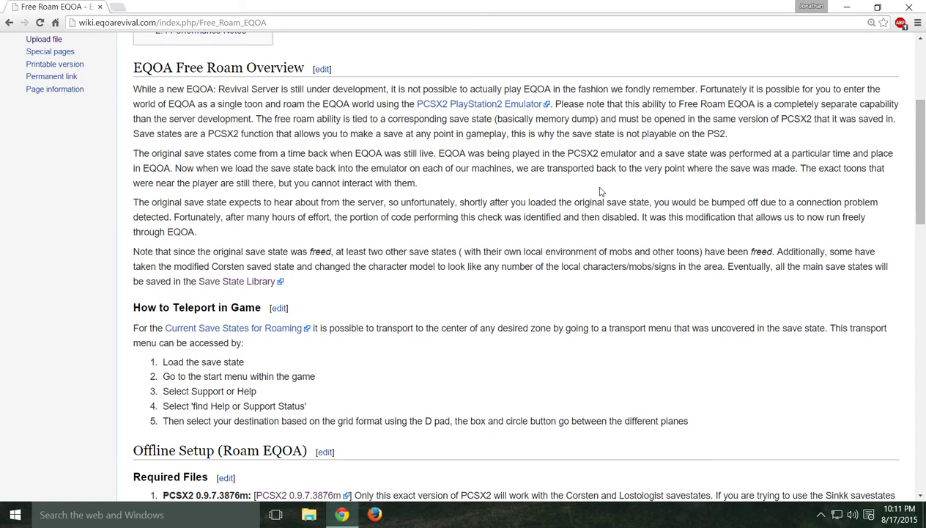
scroll(370, 234, "down", 2)
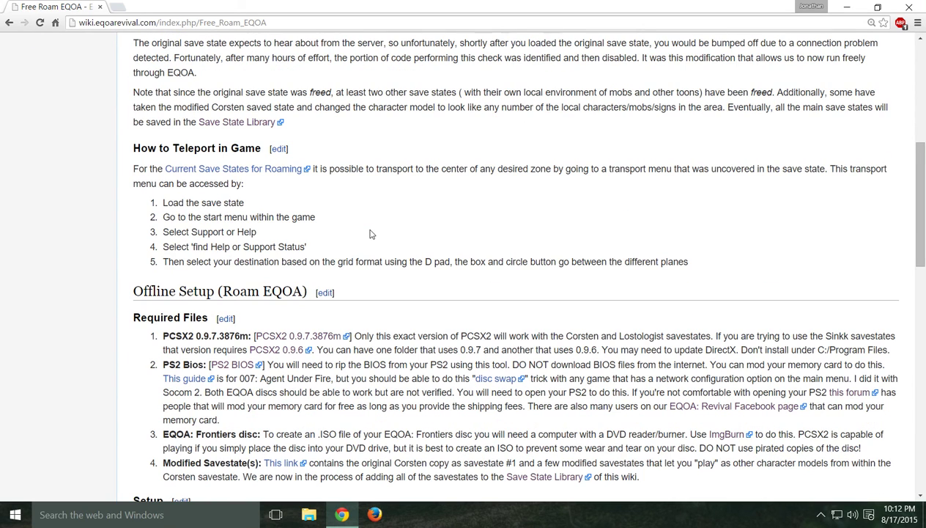
scroll(370, 233, "down", 1)
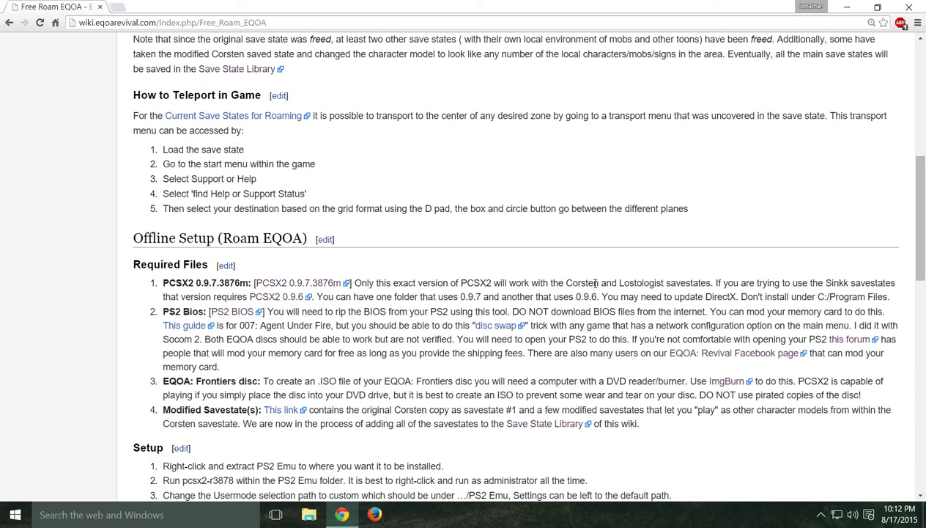
left_click(280, 284)
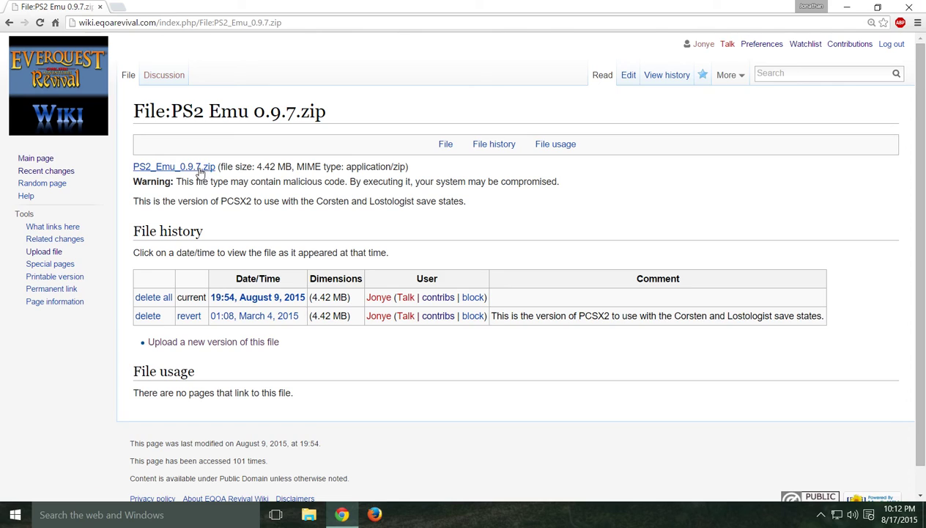
Download PS2_Emu_0.9.7.zip, keep the flagged file, and reveal it in the Downloads folder.
left_click(198, 170)
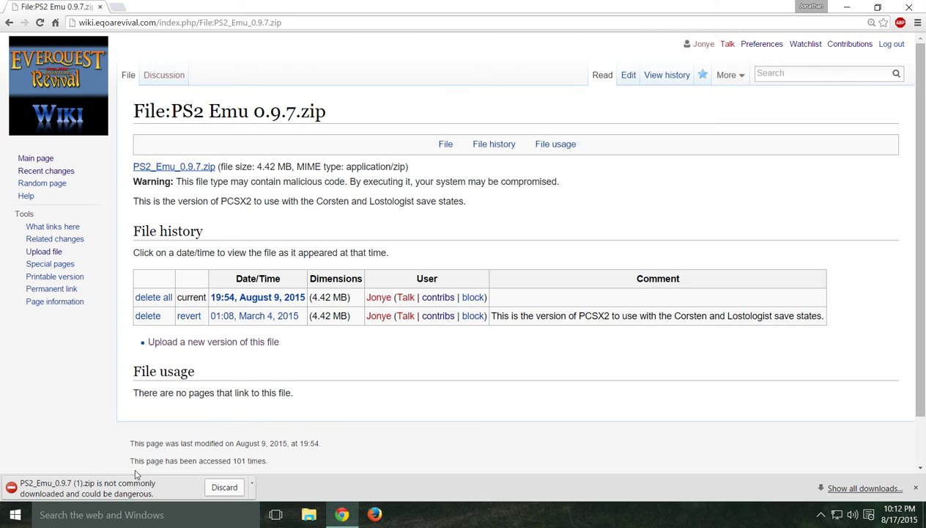
left_click(252, 486)
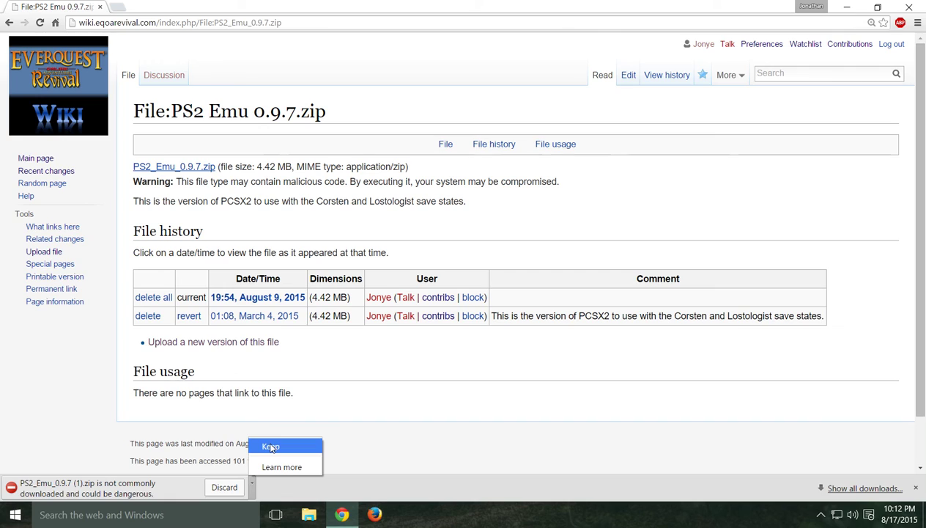
left_click(270, 447)
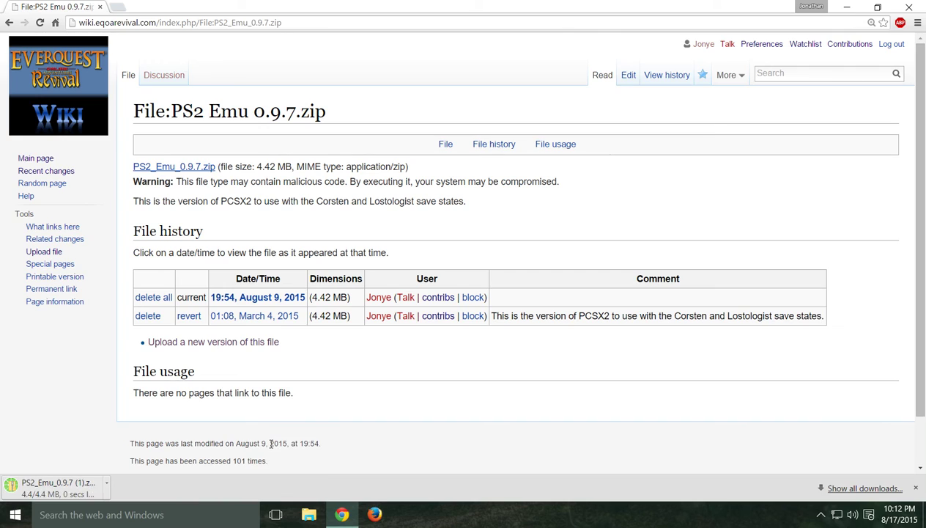
left_click(107, 486)
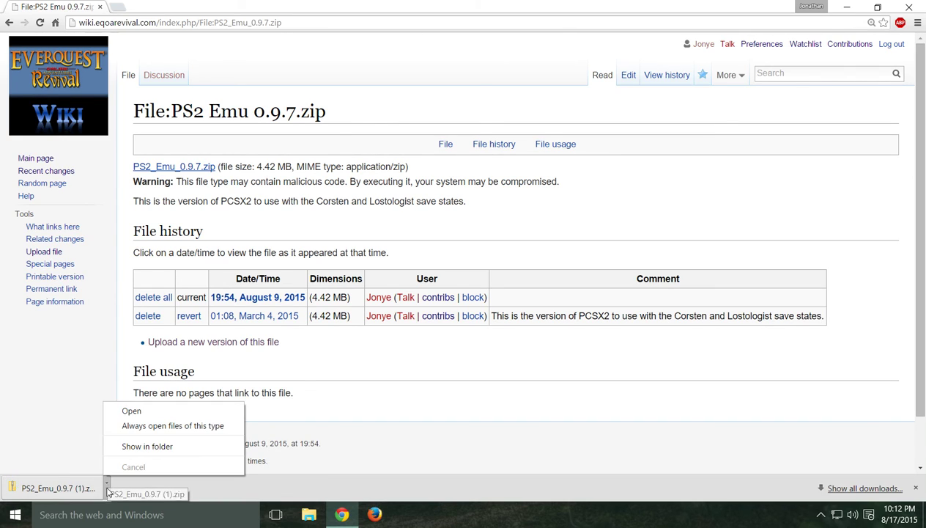
left_click(152, 447)
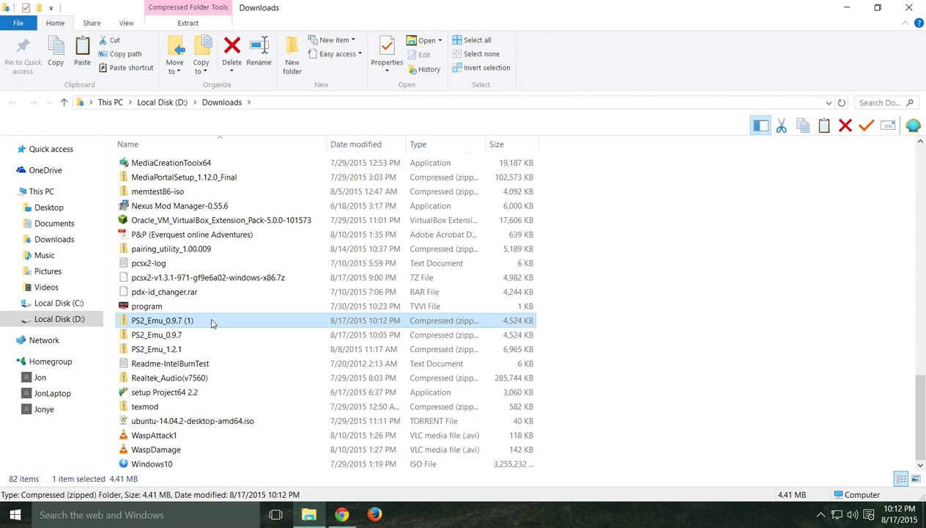
Delete PS2_Emu_0.9.7 (1).zip and extract PS2_Emu_0.9.7.zip into a PS2_Emu_0.9.7 folder.
key("Delete")
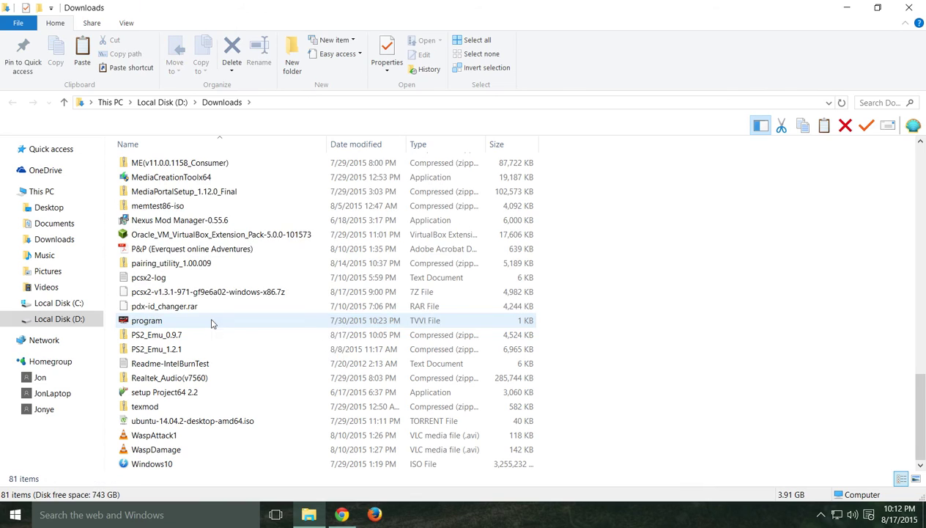
left_click(172, 337)
right_click(175, 338)
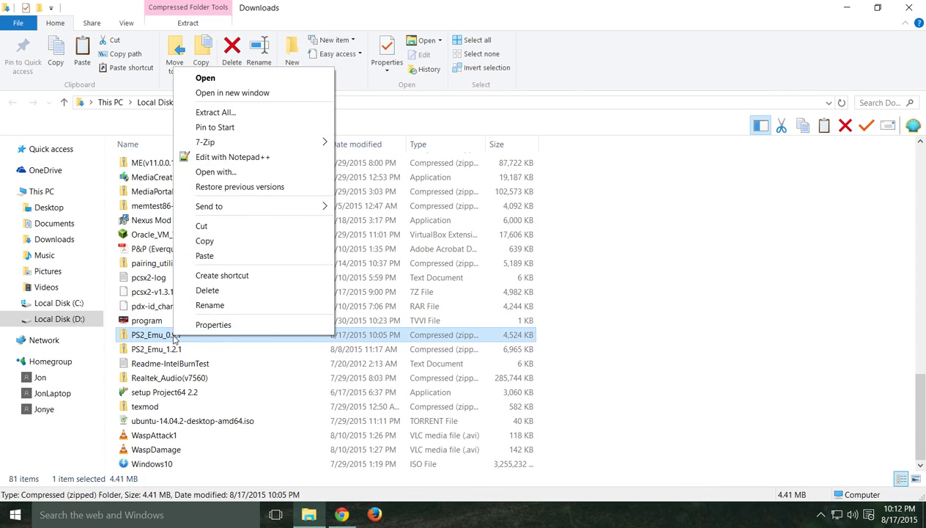
mouse_move(237, 144)
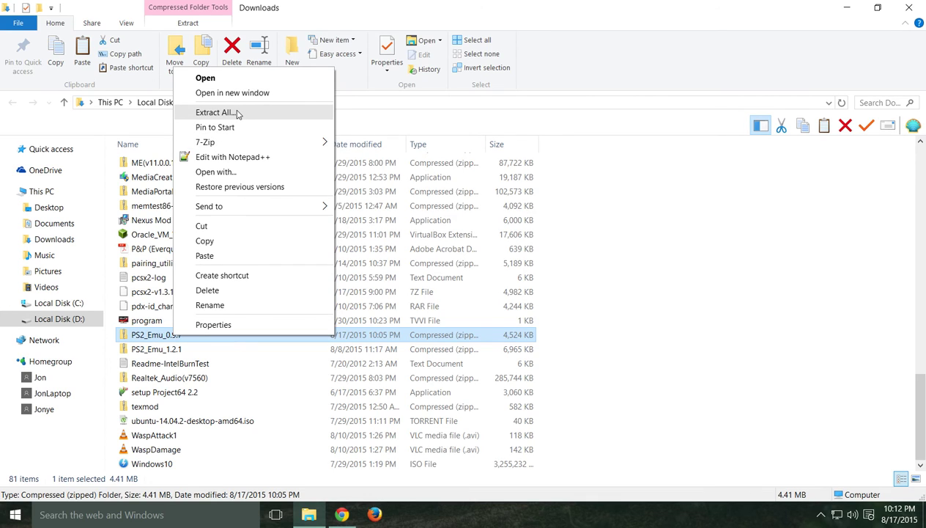
left_click(238, 113)
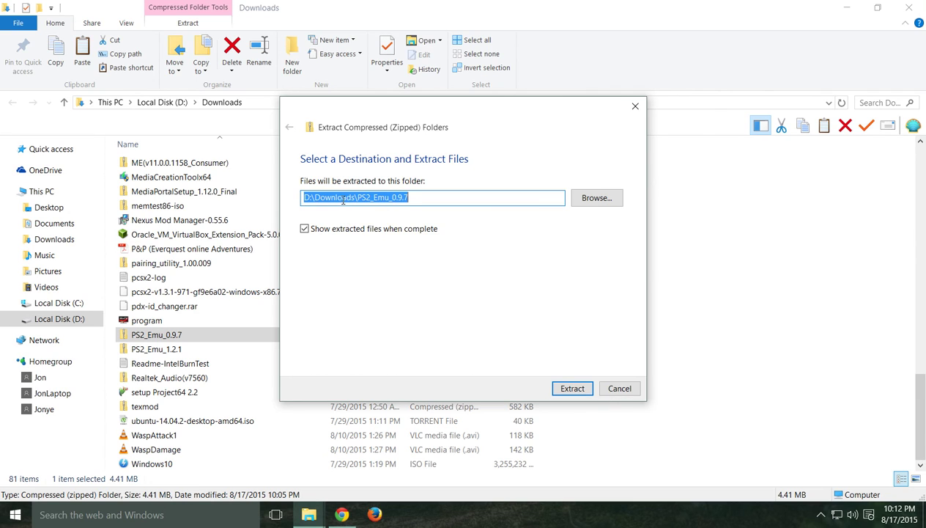
left_click(570, 387)
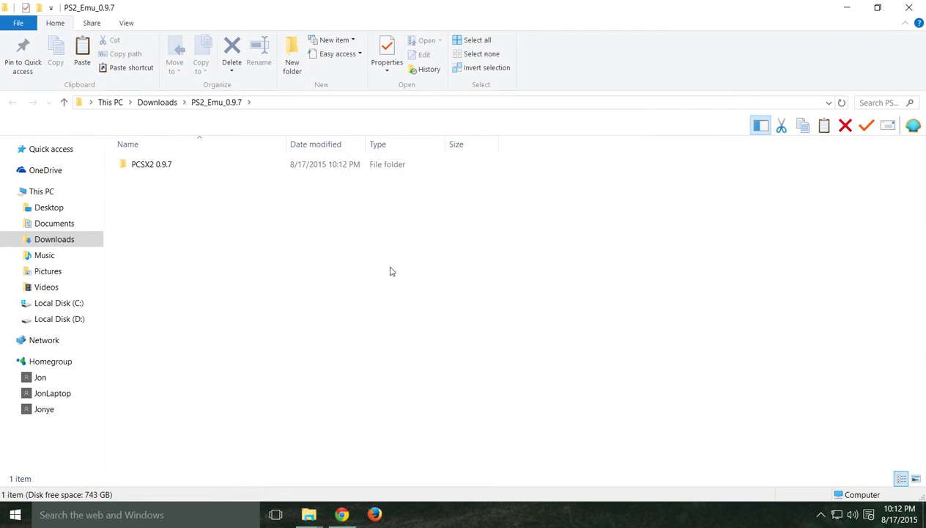
Cut the PCSX2 0.9.7 folder and paste it into C:\ beside PCSX2 1.2.1 and 1.3.1.
left_click(156, 168)
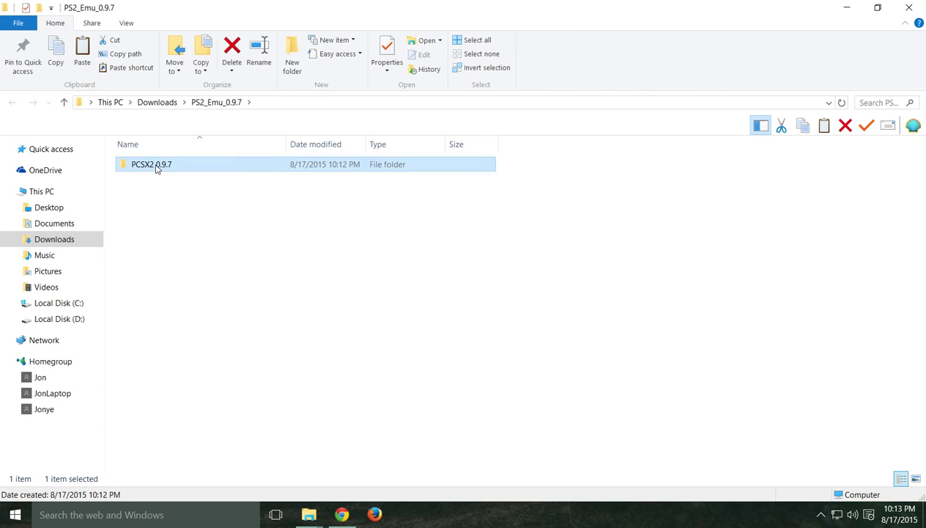
right_click(156, 169)
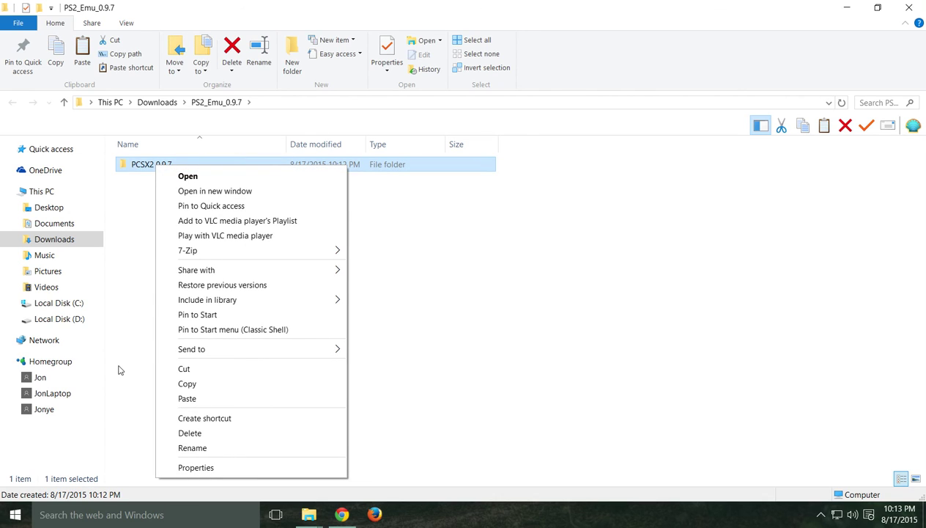
left_click(200, 372)
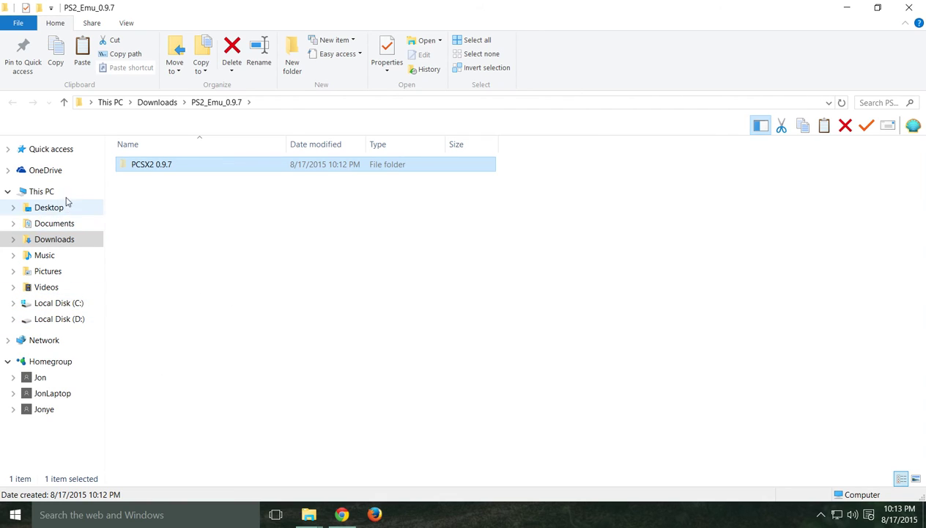
left_click(75, 307)
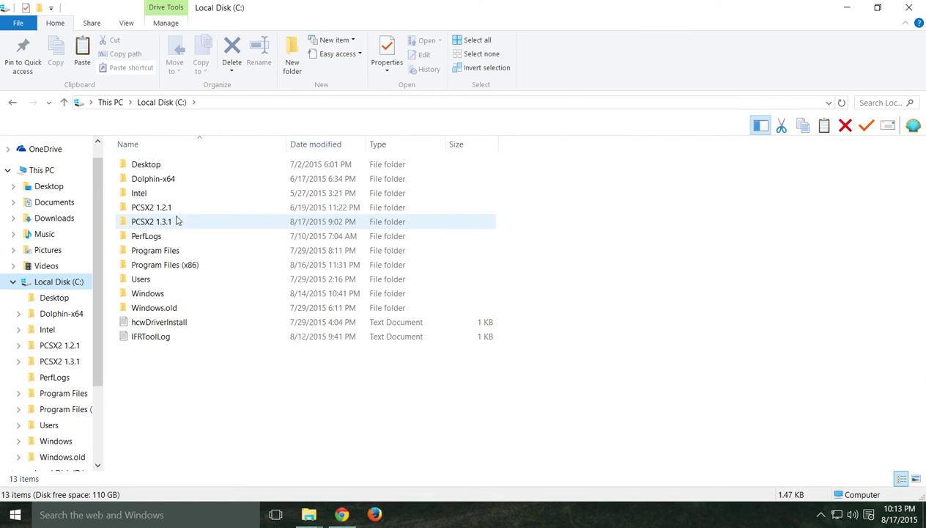
right_click(157, 383)
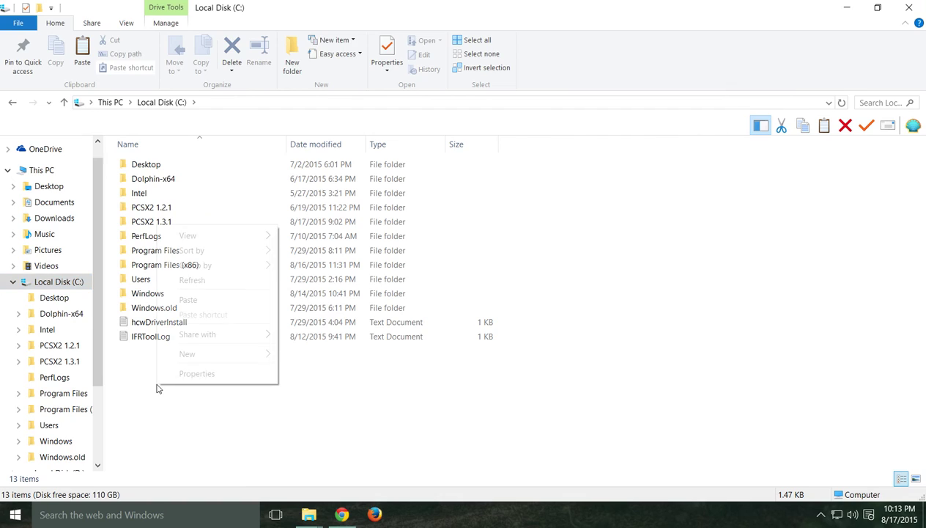
left_click(204, 301)
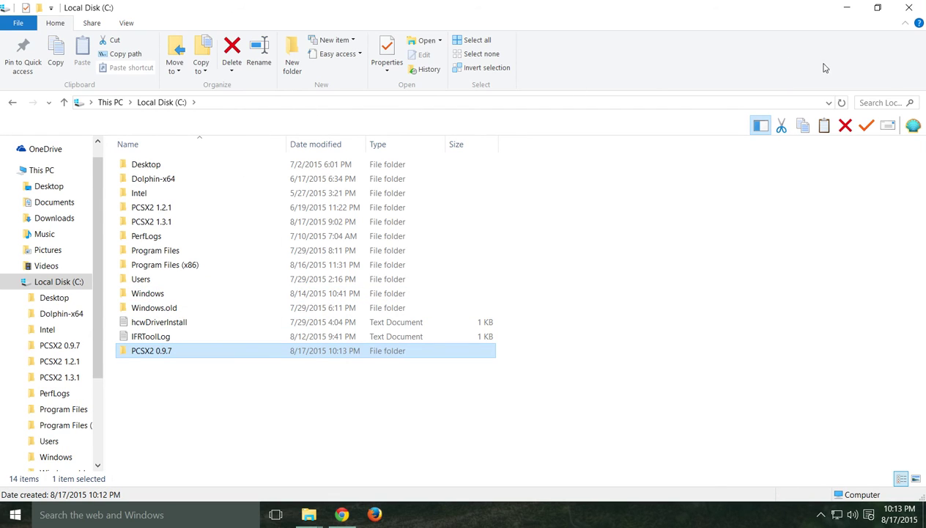
left_click(840, 102)
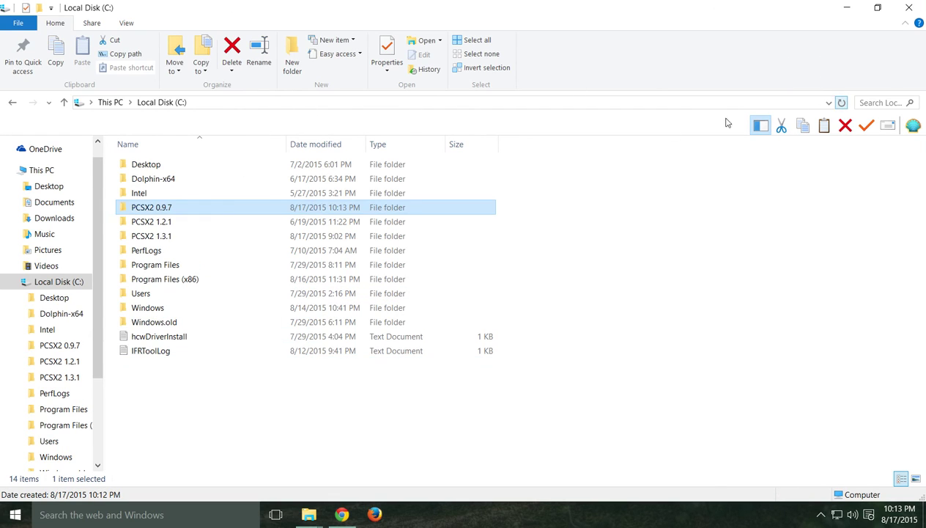
Enable 'Run this program as an administrator' in pcsx2-r3878's Compatibility properties.
double_click(176, 210)
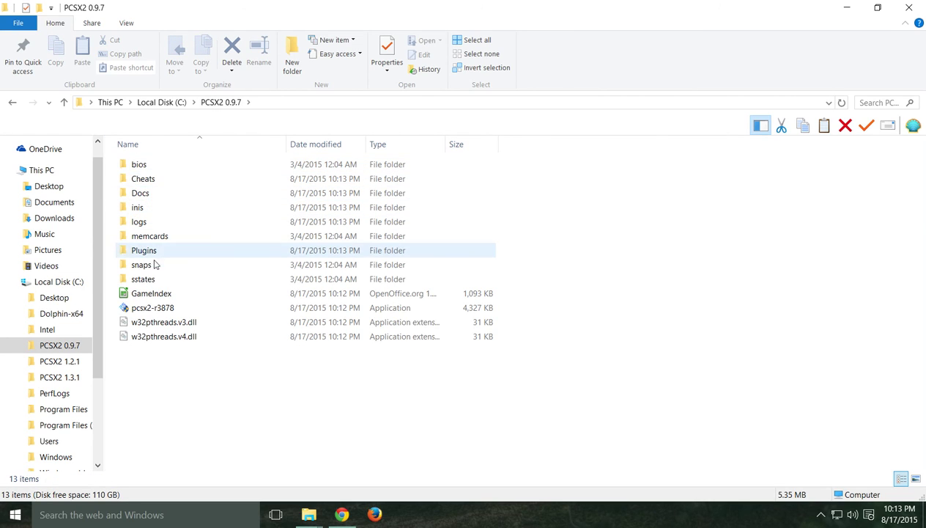
left_click(163, 309)
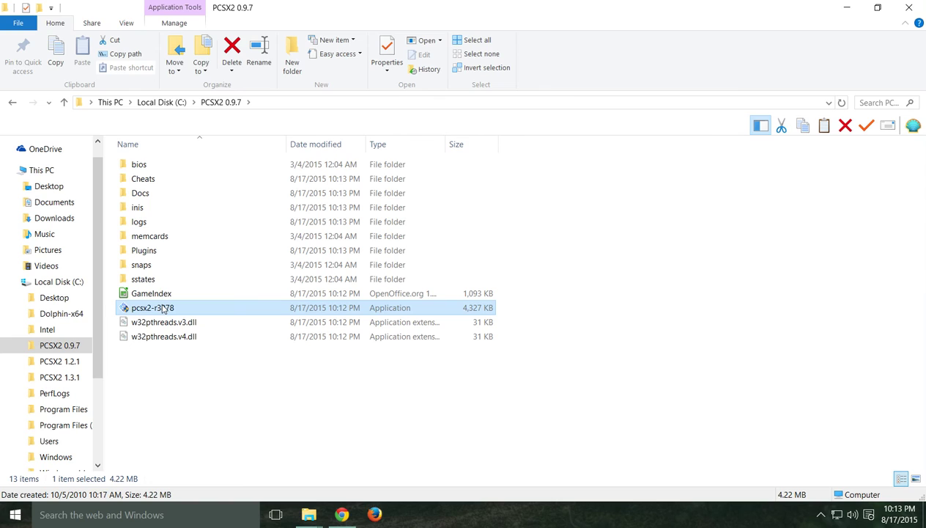
right_click(154, 311)
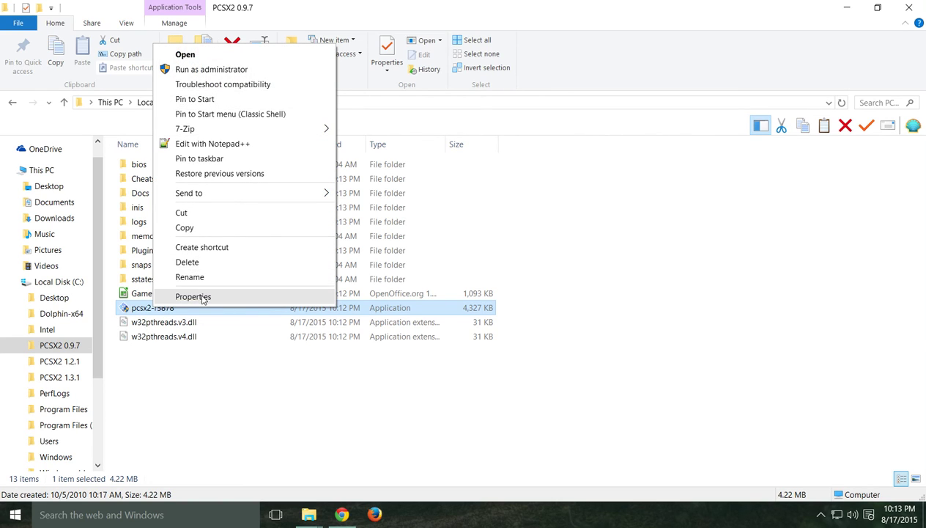
left_click(193, 296)
left_click(220, 196)
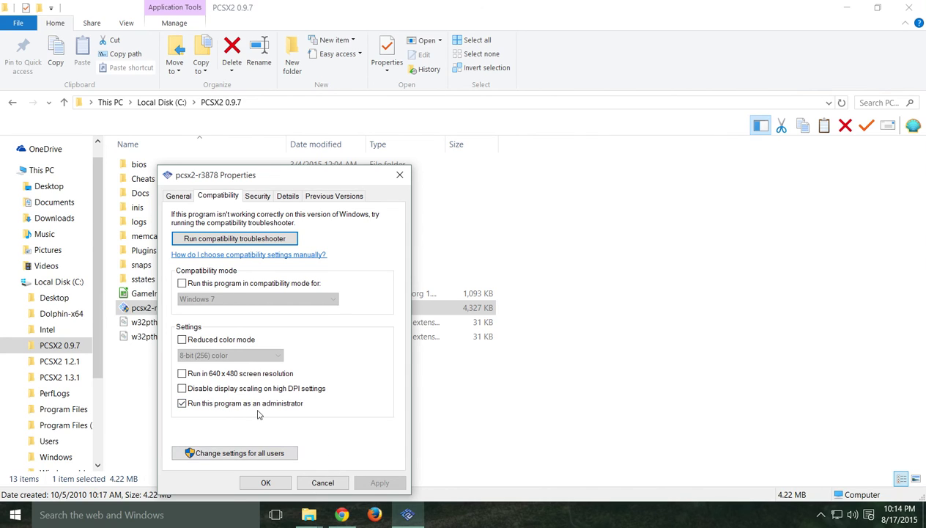
left_click(265, 483)
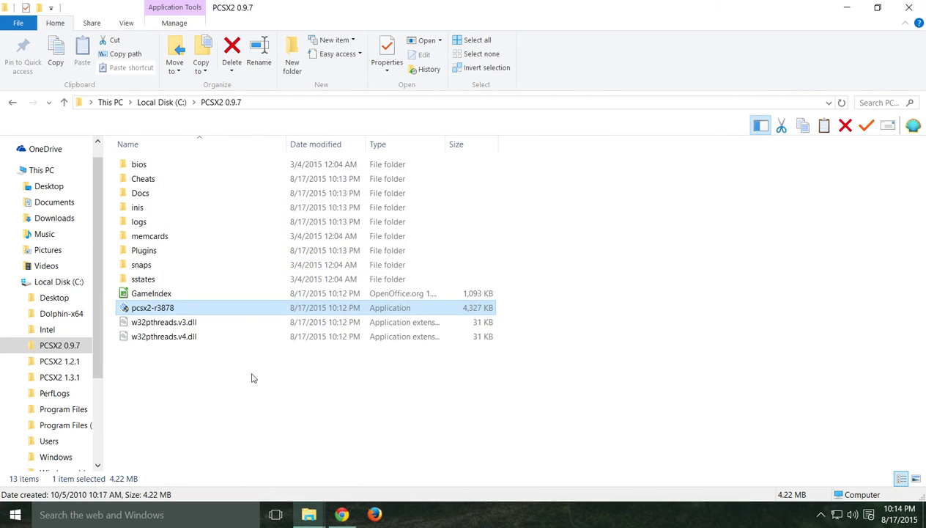
Launch pcsx2-r3878 as administrator and keep C:\PCSX2 0.9.7 as the custom user folder.
double_click(175, 308)
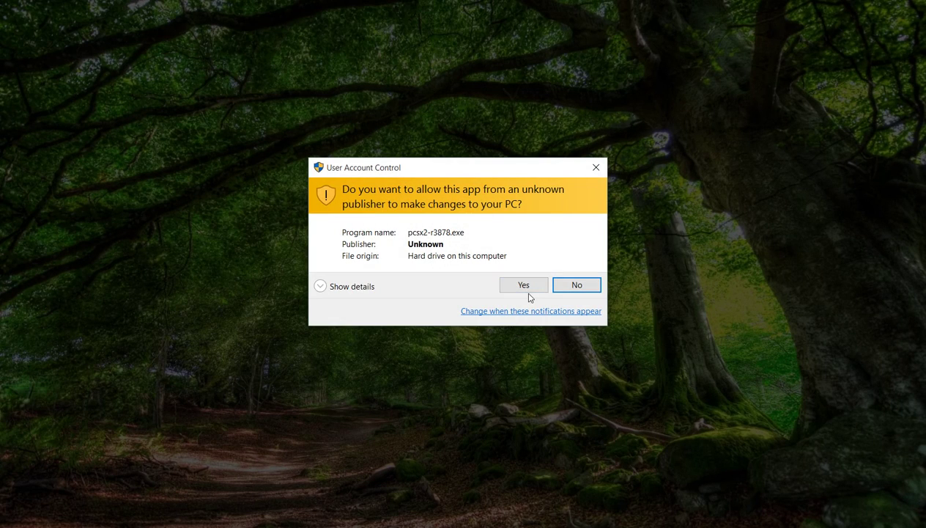
left_click(527, 291)
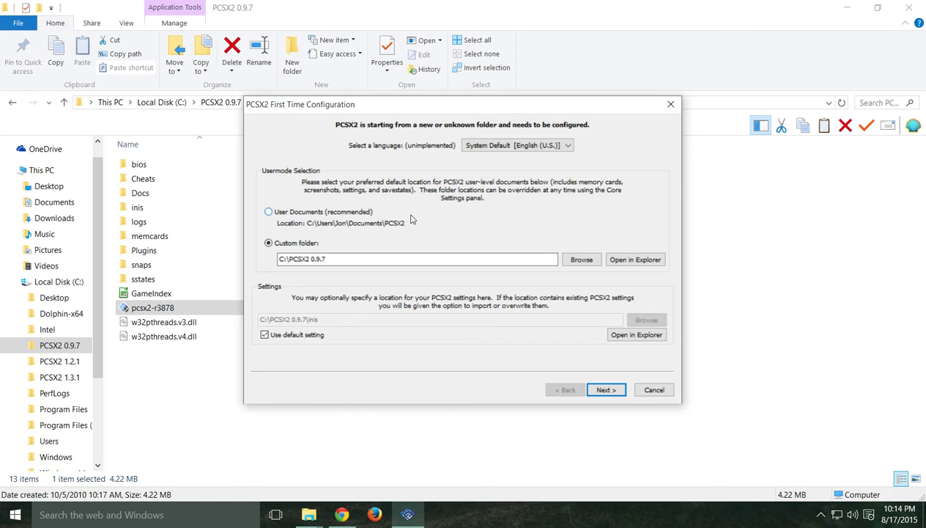
left_click(269, 212)
left_click(269, 243)
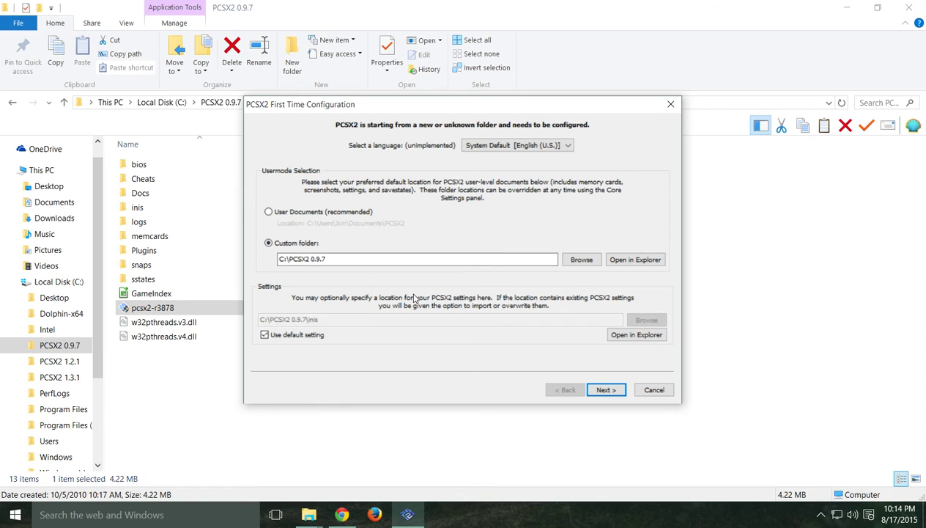
left_click(605, 391)
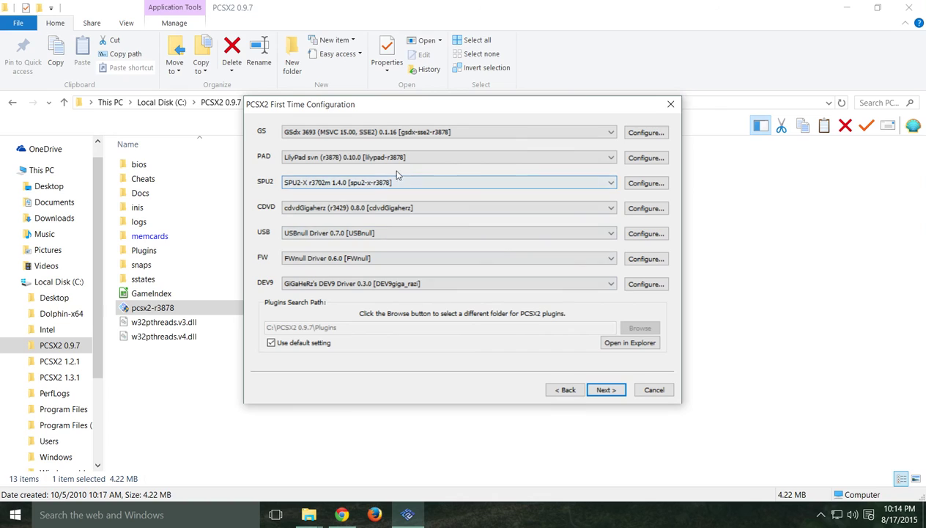
Choose GSdx SSE41 for graphics and DEV9null for DEV9, continue to BIOS selection, then return to Chrome.
left_click(409, 132)
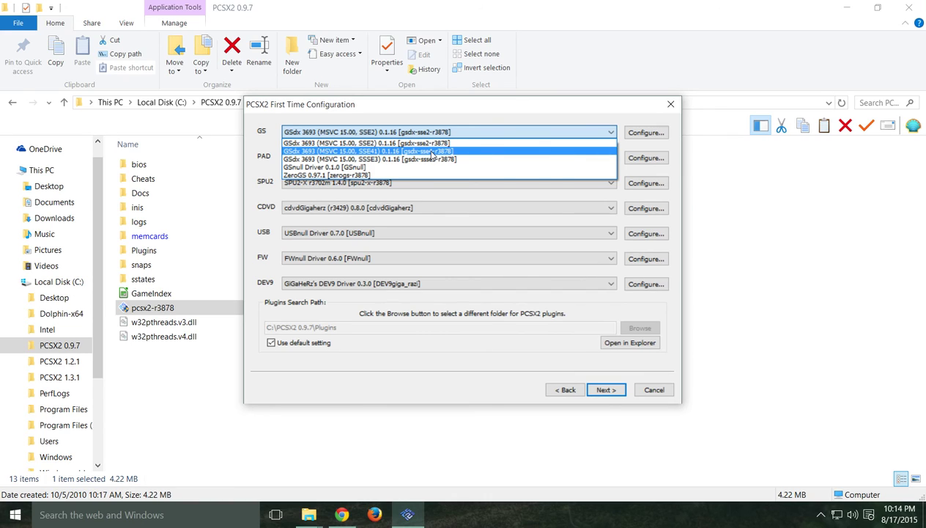
left_click(434, 151)
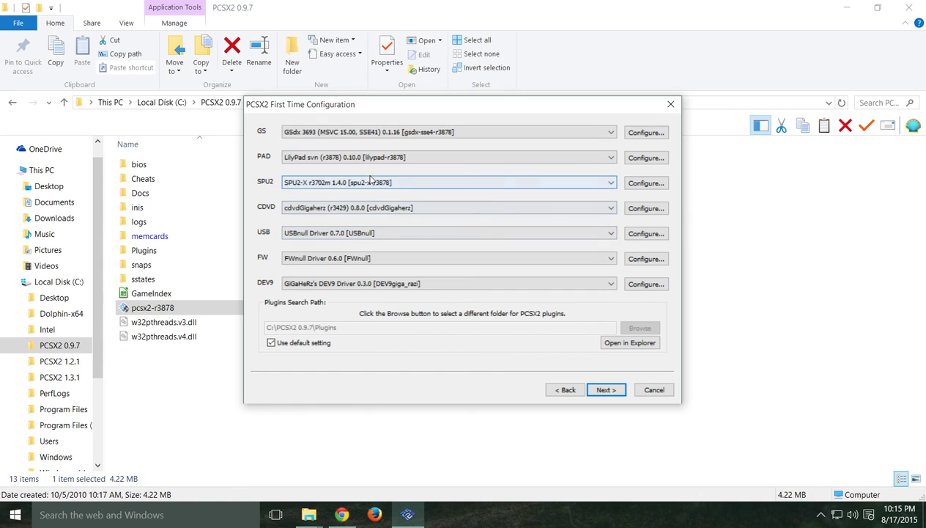
left_click(368, 286)
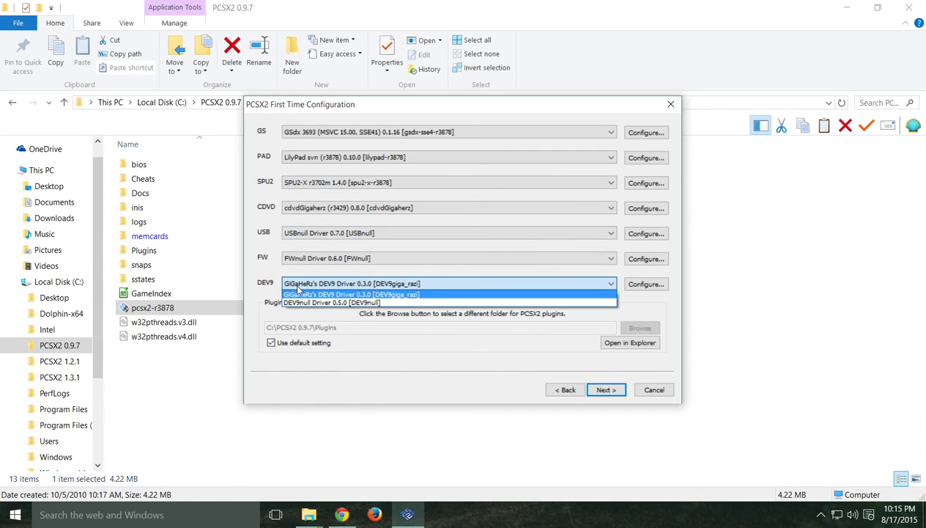
left_click(317, 303)
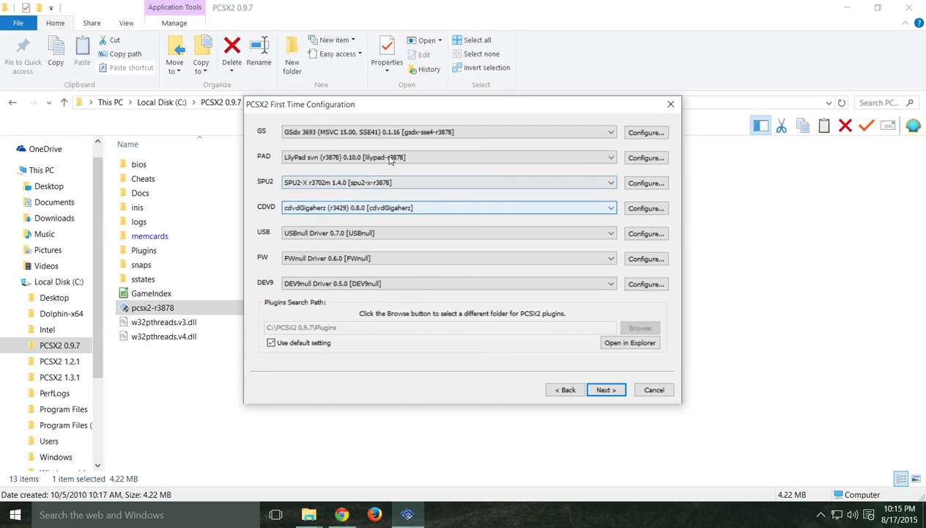
left_click(614, 390)
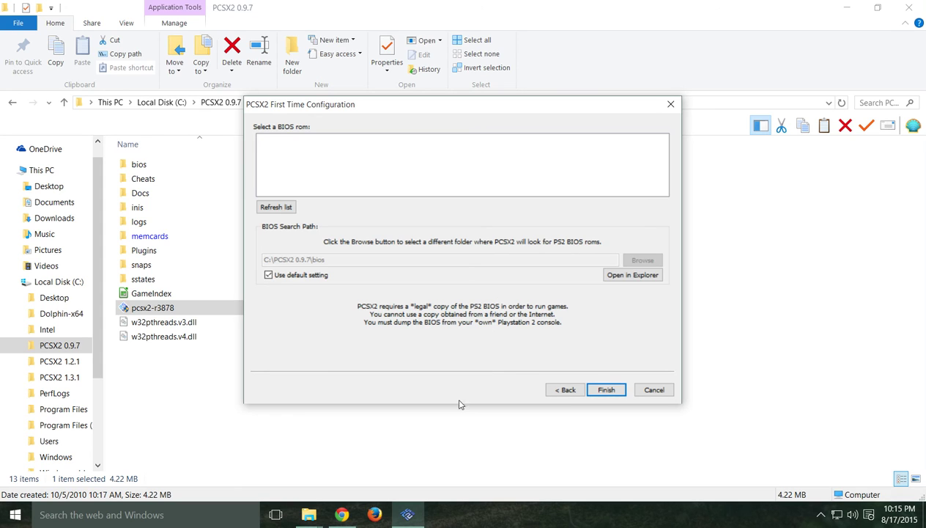
left_click(342, 514)
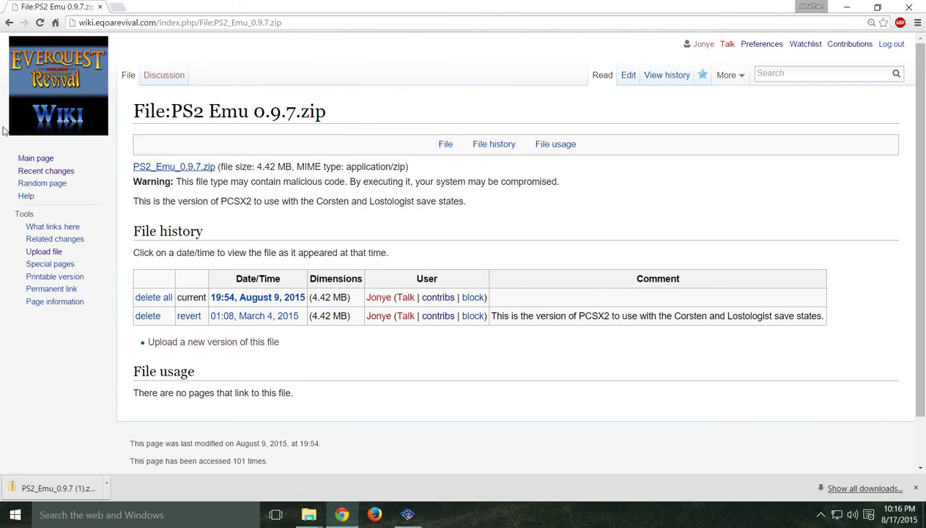
Go back to the Free Roam EQOA page, then bring up PCSX2 setup and File Explorer.
left_click(10, 23)
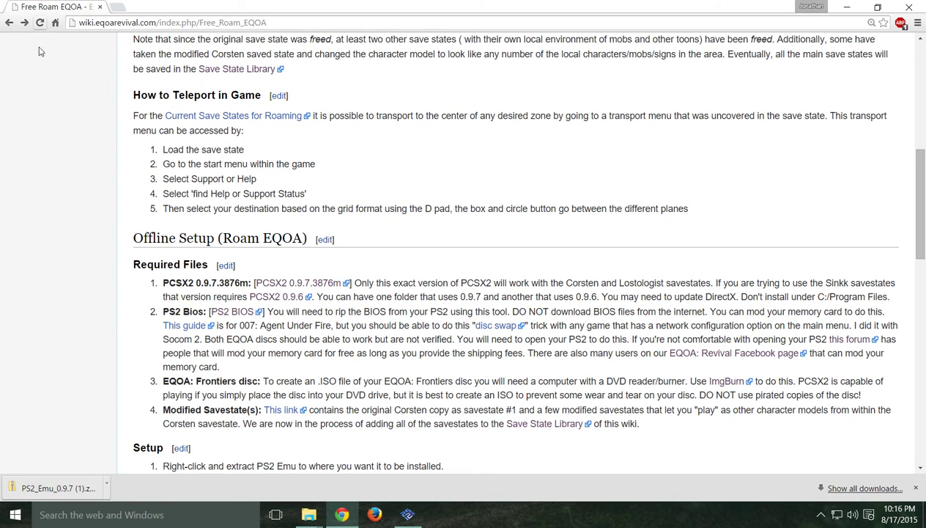
left_click(412, 513)
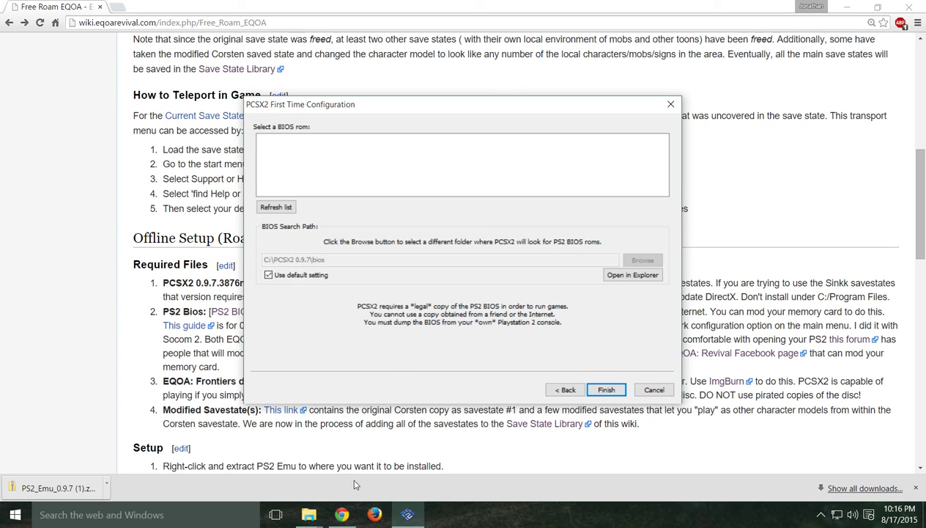
left_click(310, 513)
Copy all seven BIOS files from C:\PCSX2 1.2.1\bios.
left_click(303, 474)
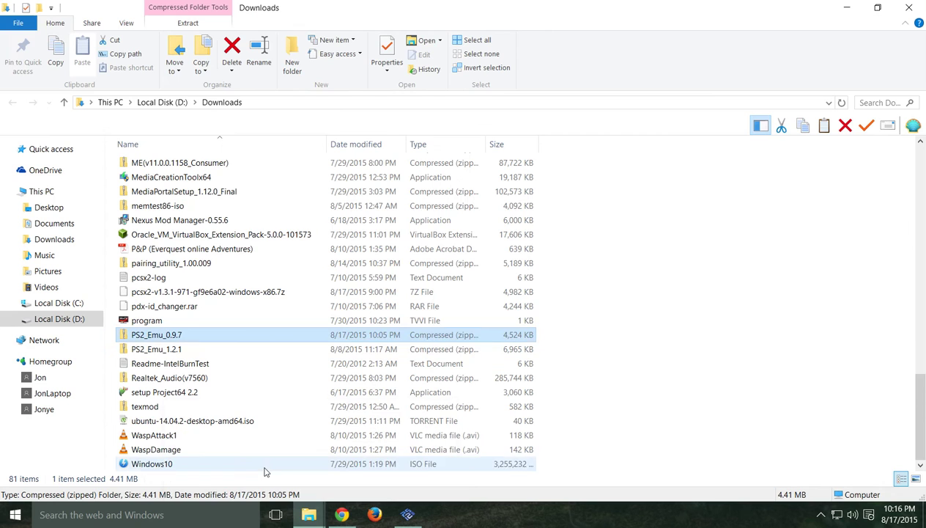
left_click(81, 305)
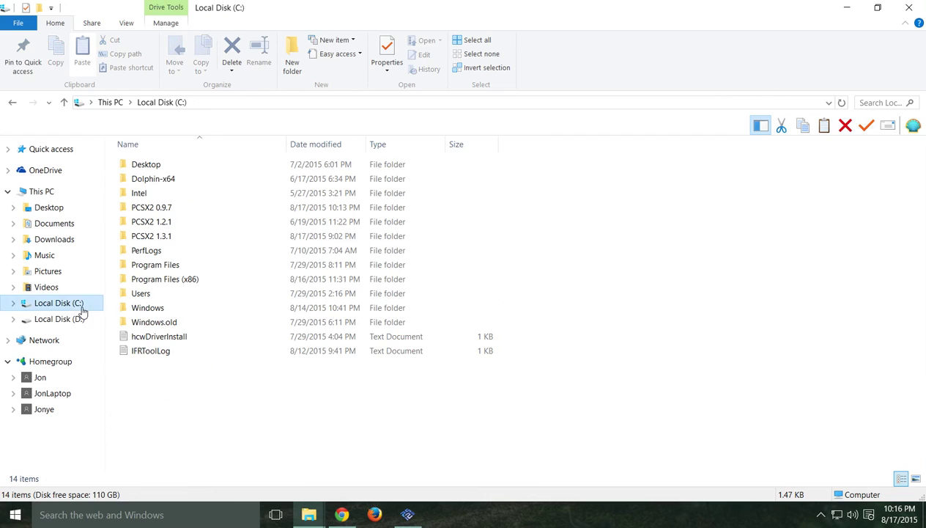
double_click(163, 223)
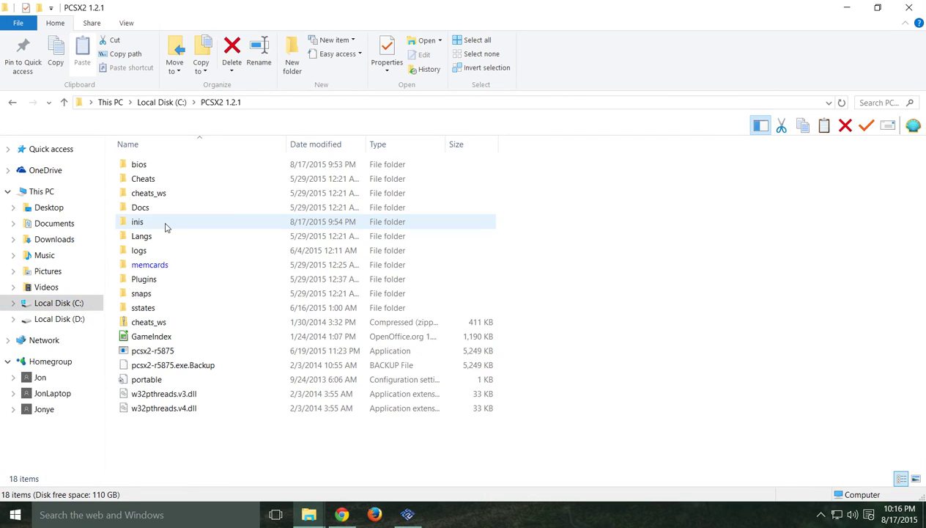
double_click(165, 166)
left_click_drag(606, 161, 266, 251)
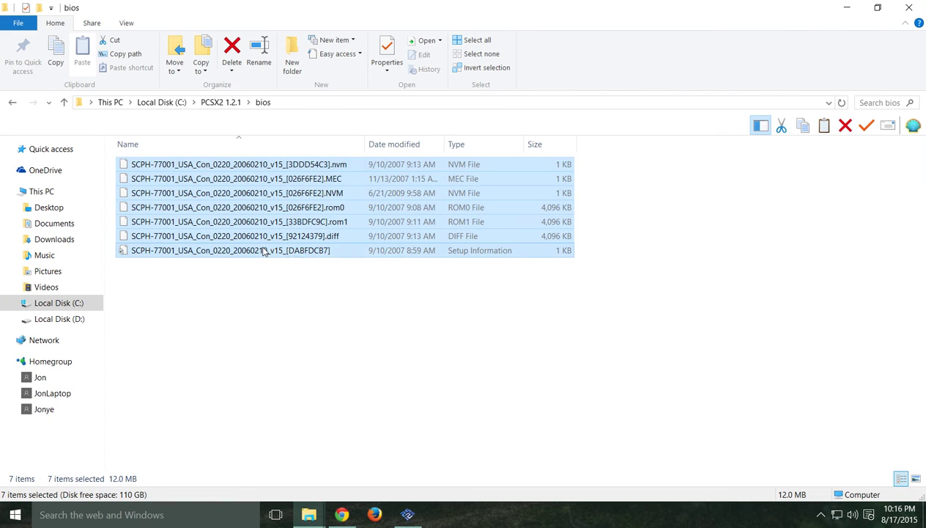
right_click(265, 251)
left_click(310, 328)
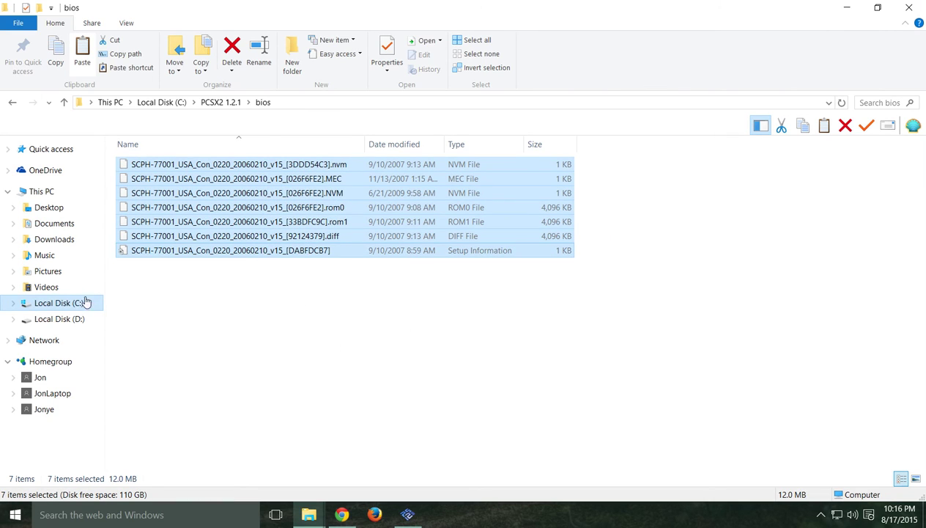
Paste the BIOS files into C:\PCSX2 0.9.7\bios and close the window.
left_click(74, 303)
double_click(161, 211)
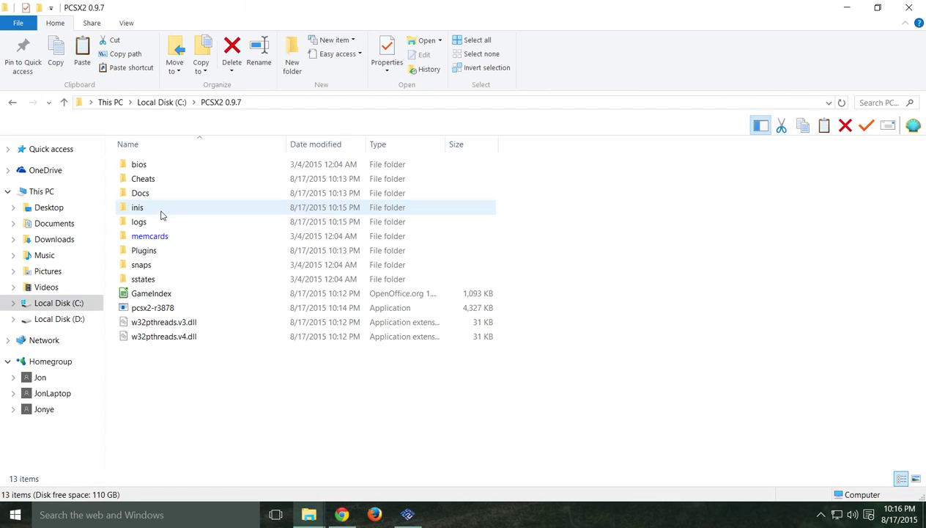
double_click(147, 166)
right_click(182, 213)
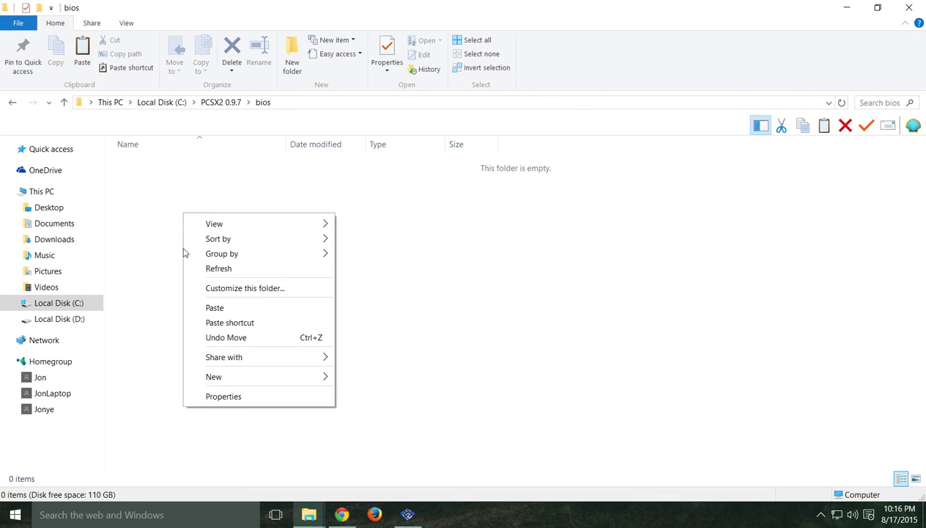
left_click(223, 309)
left_click(186, 343)
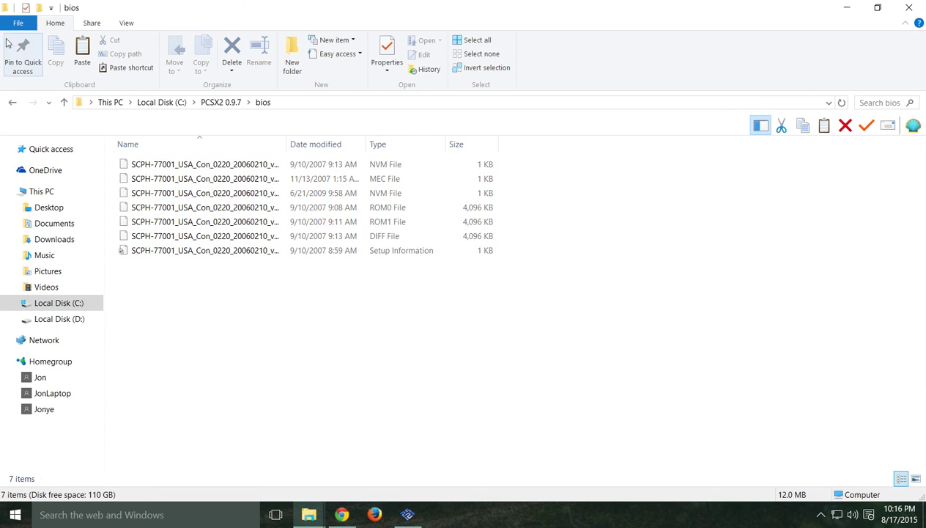
left_click(920, 6)
Refresh the BIOS list, select USA v02.20 Console, and finish first-time setup.
left_click(469, 152)
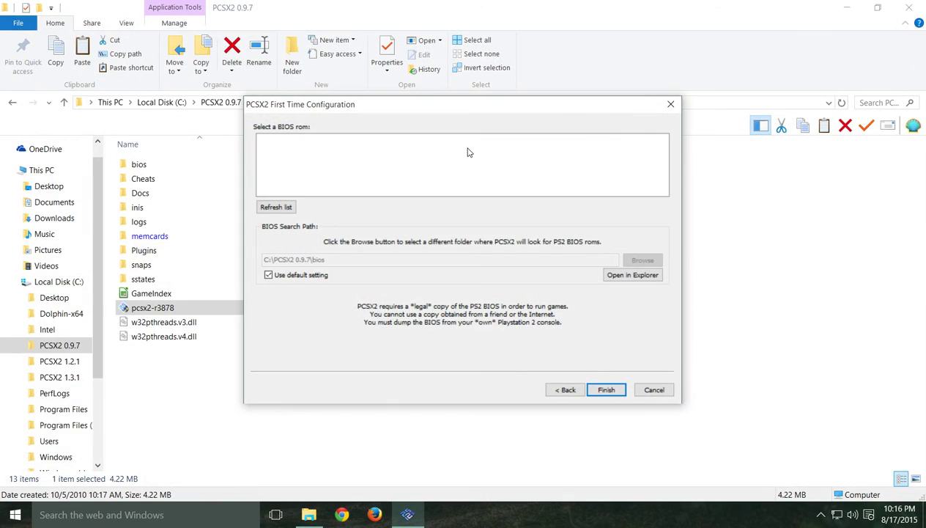
left_click(283, 210)
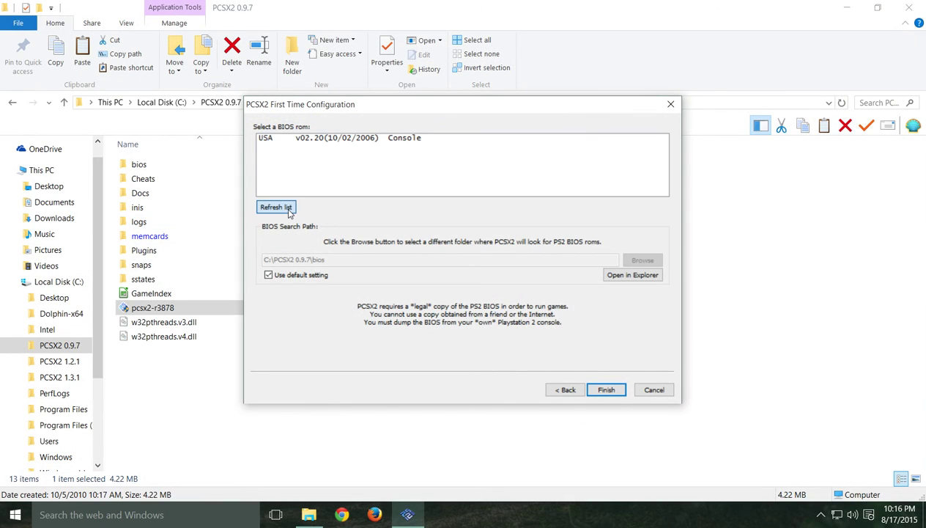
left_click(330, 141)
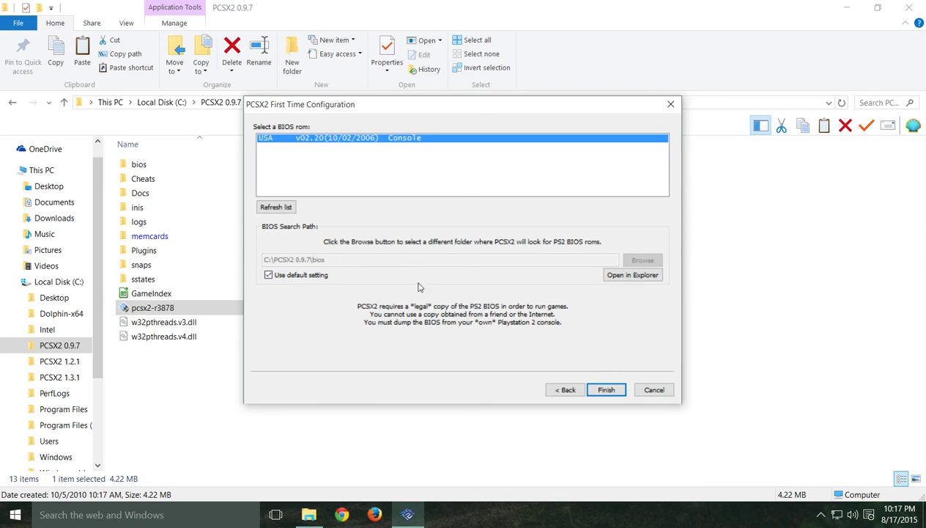
left_click(608, 392)
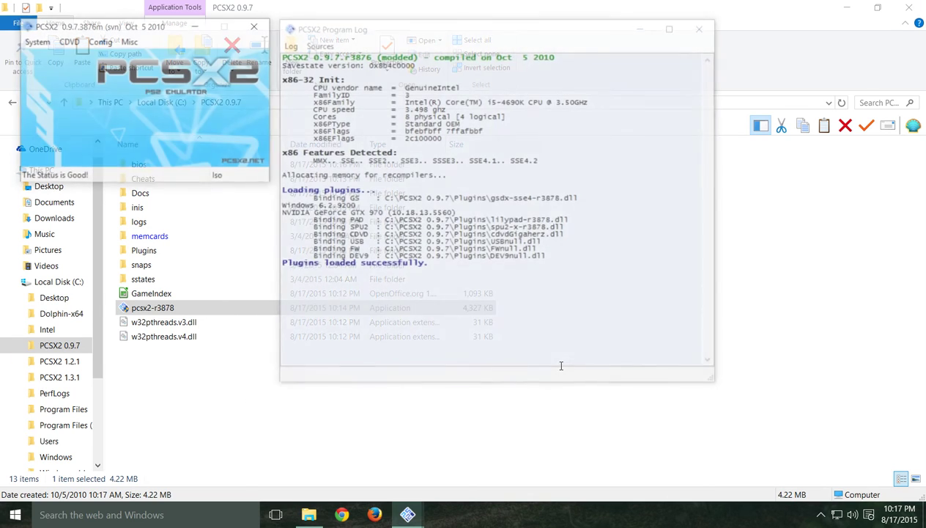
Reposition the PCSX2 windows, close File Explorer, and check the disc source options.
left_click_drag(134, 27, 256, 60)
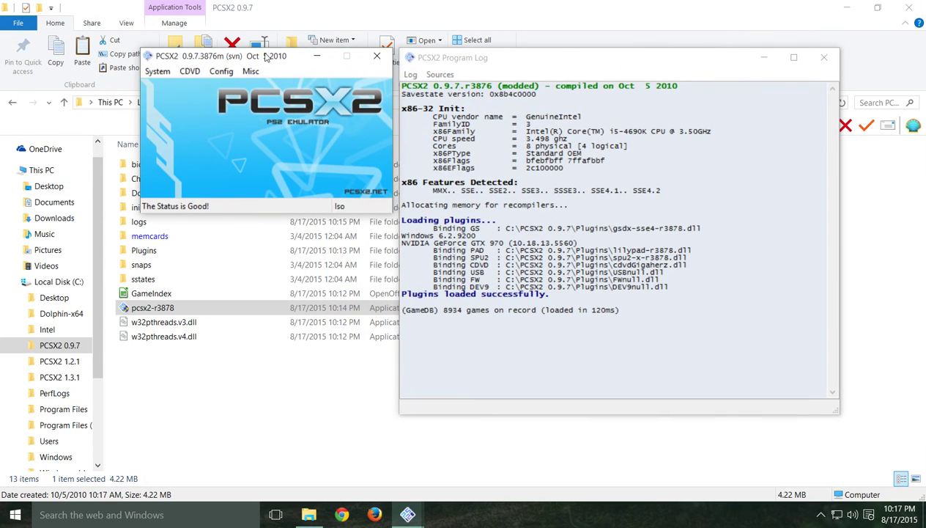
left_click(899, 8)
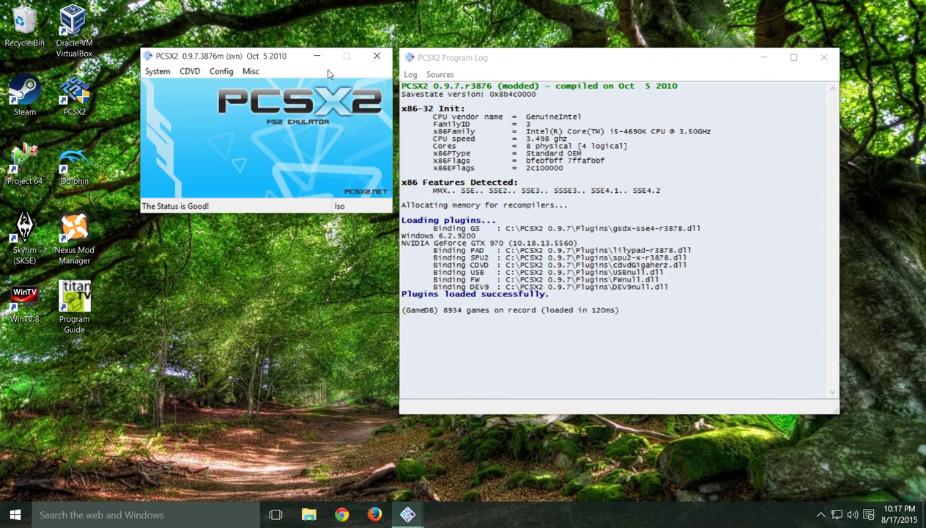
left_click(189, 71)
mouse_move(197, 87)
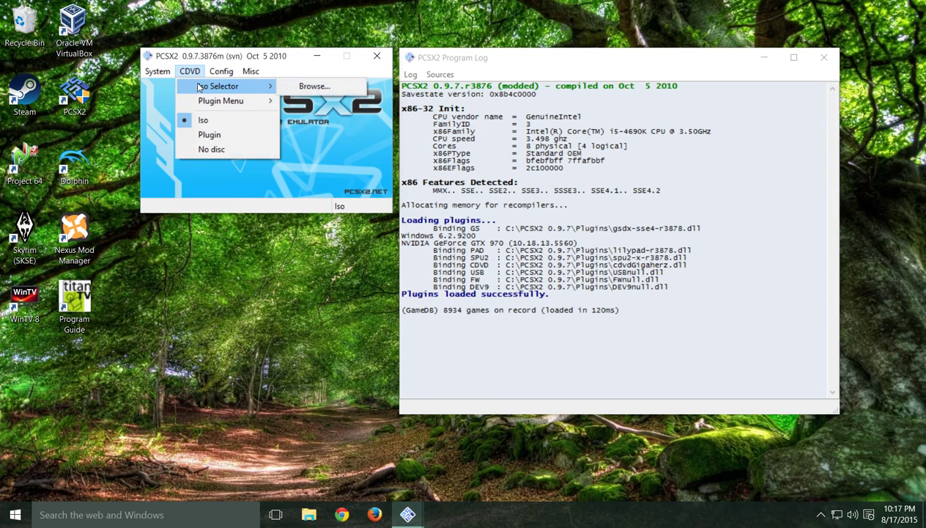
left_click(181, 33)
Empty the Recycle Bin permanently and launch Google Chrome.
right_click(29, 12)
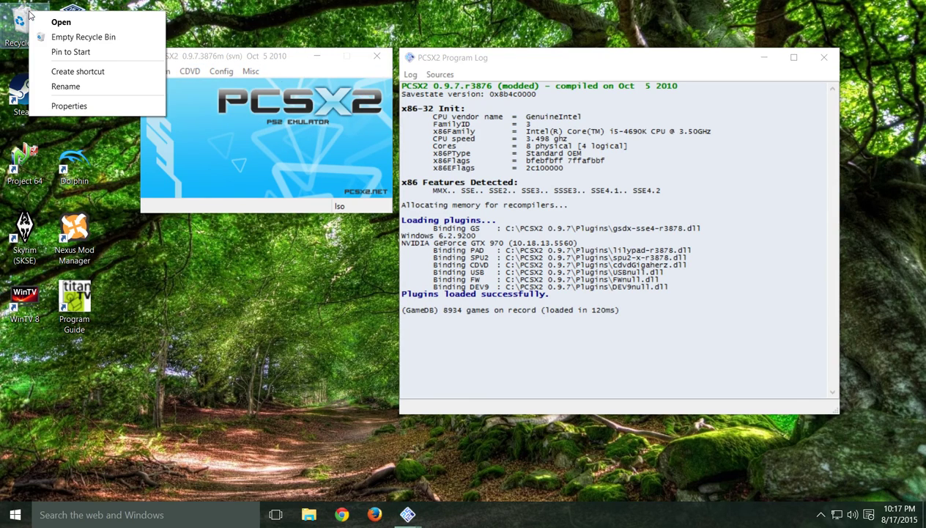
left_click(63, 37)
left_click(506, 302)
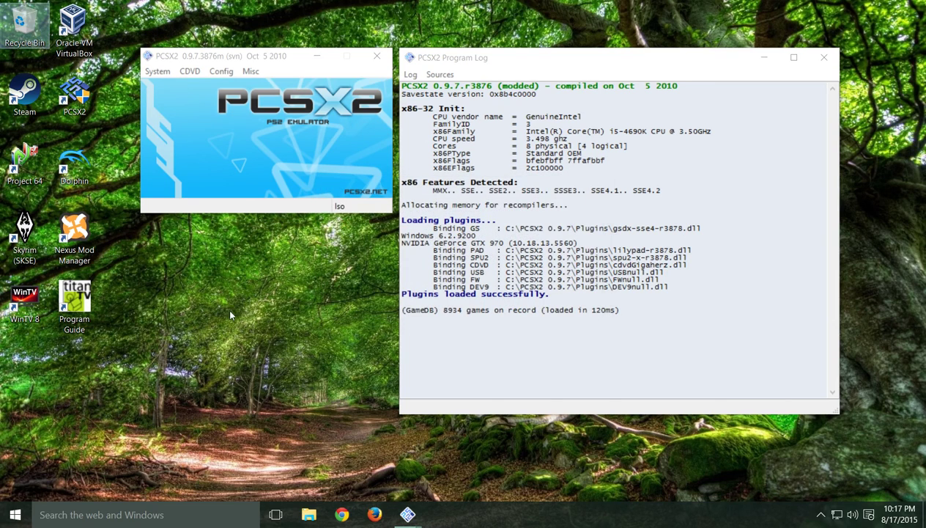
left_click(350, 515)
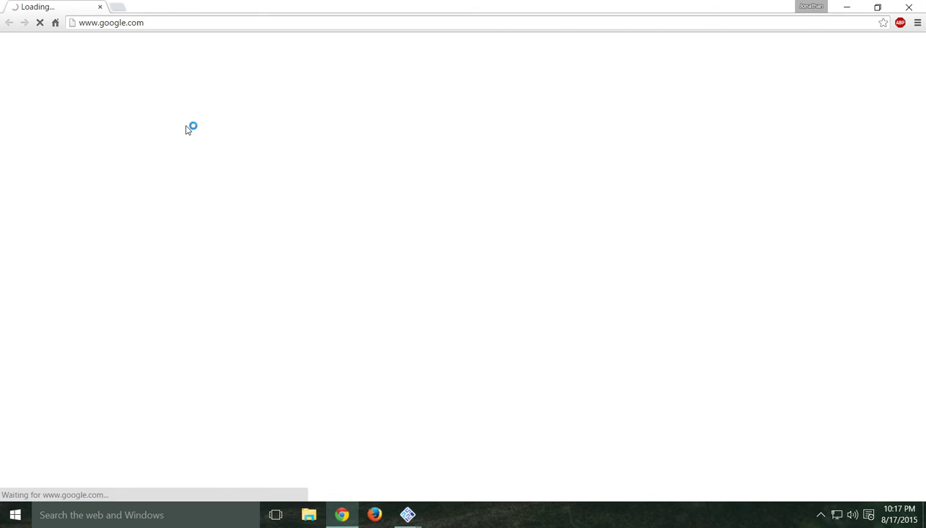
Go from the EQOA Revival Wiki's Free Roam EQOA setup page to ImgBurn's v2.5.8.0 download page.
left_click(113, 21)
left_click(113, 22)
type("wiki")
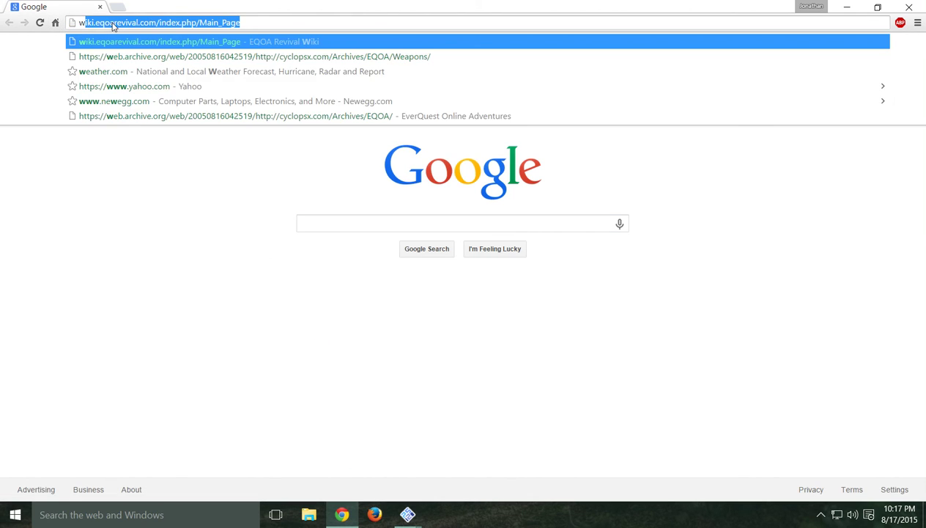
key("Return")
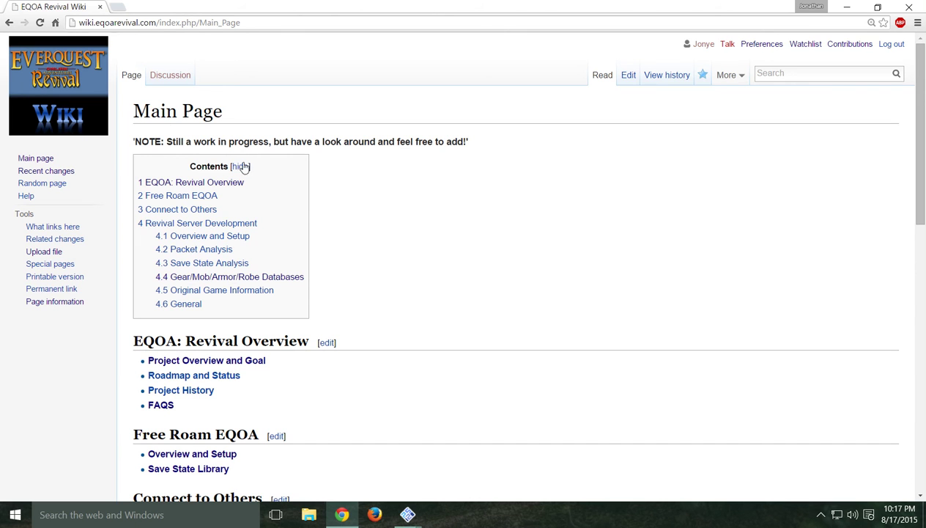
scroll(279, 381, "down", 2)
left_click(195, 295)
scroll(289, 295, "down", 7)
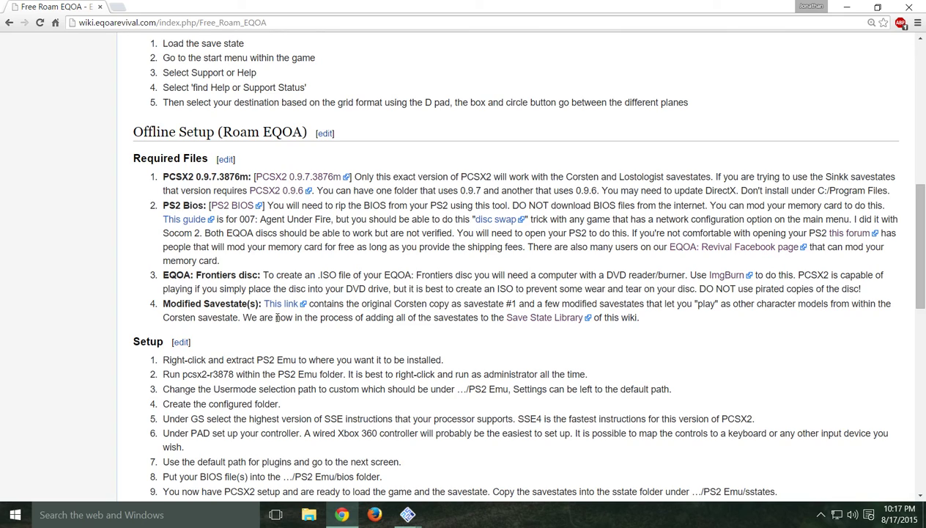
left_click(728, 275)
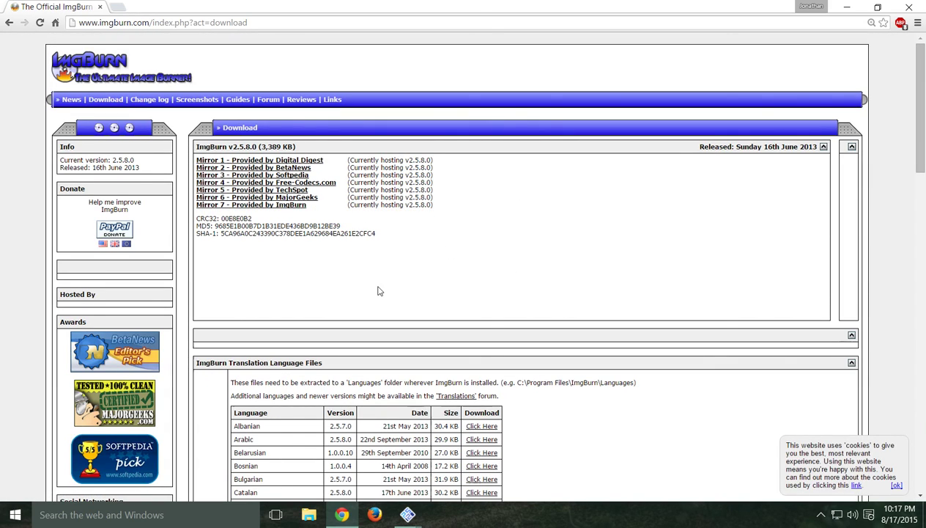
Open and close the Digital Digest mirror, launch and close ImgBurn 2.5.8.0, then close Chrome.
left_click(284, 162)
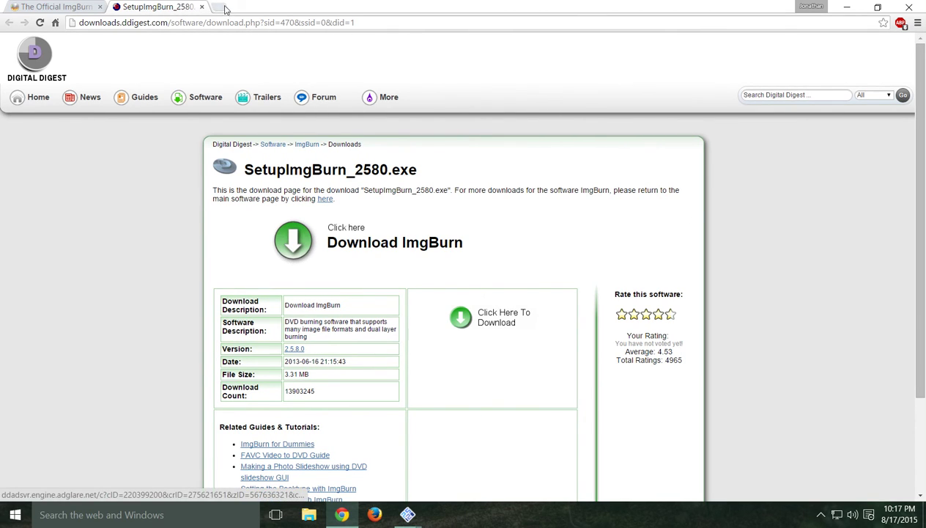
left_click(202, 7)
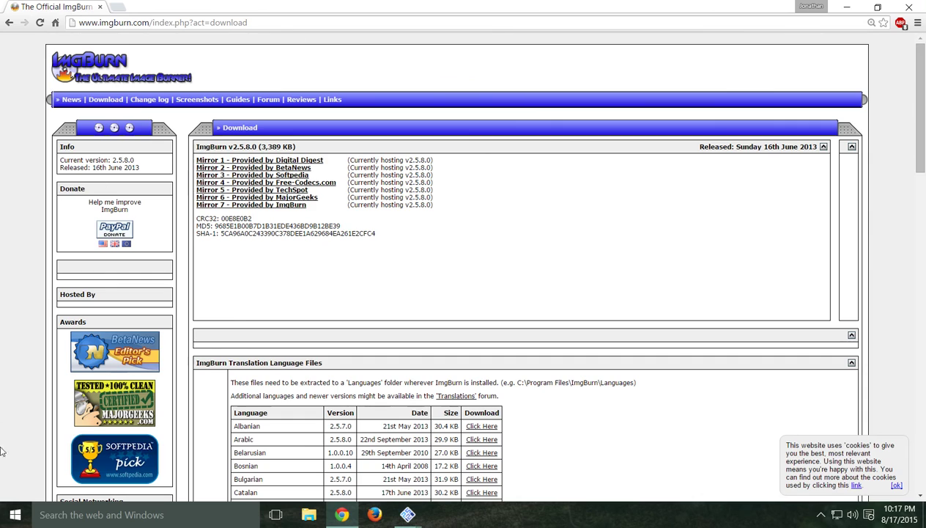
key("super")
left_click(66, 327)
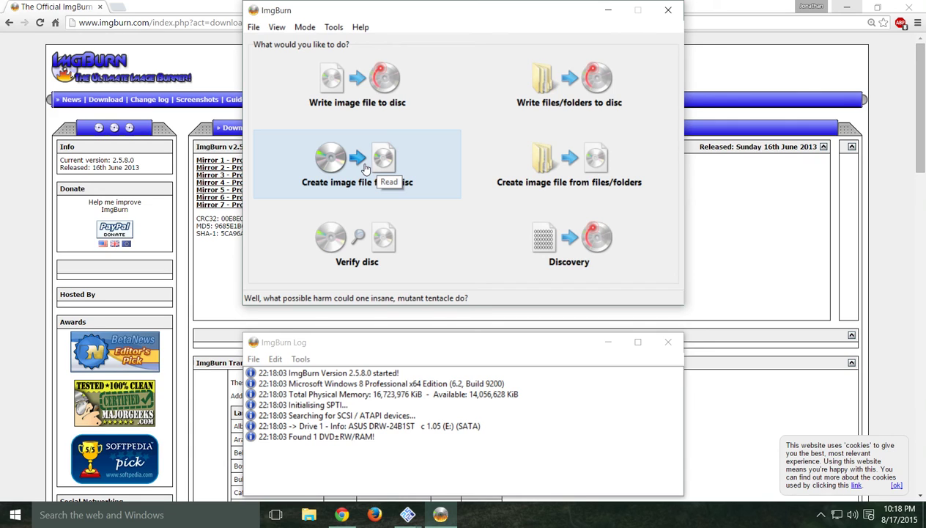
left_click(669, 11)
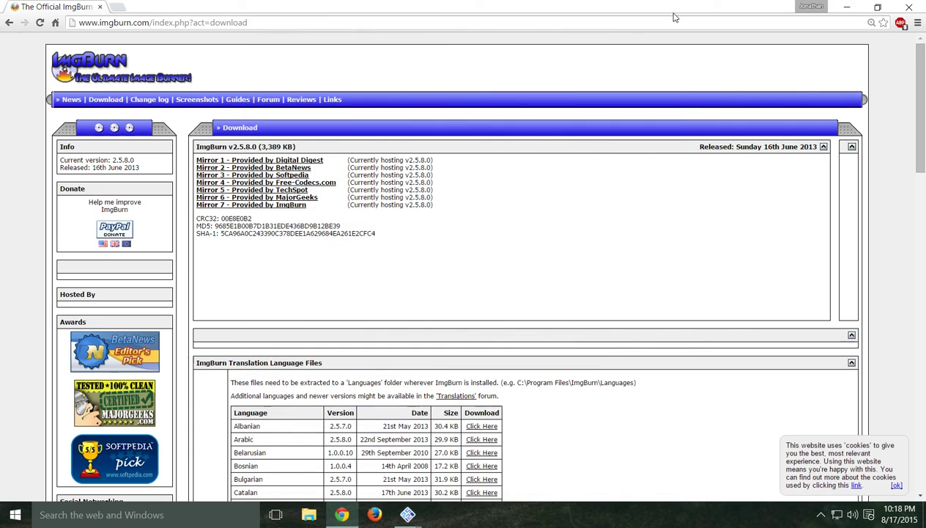
left_click(922, 6)
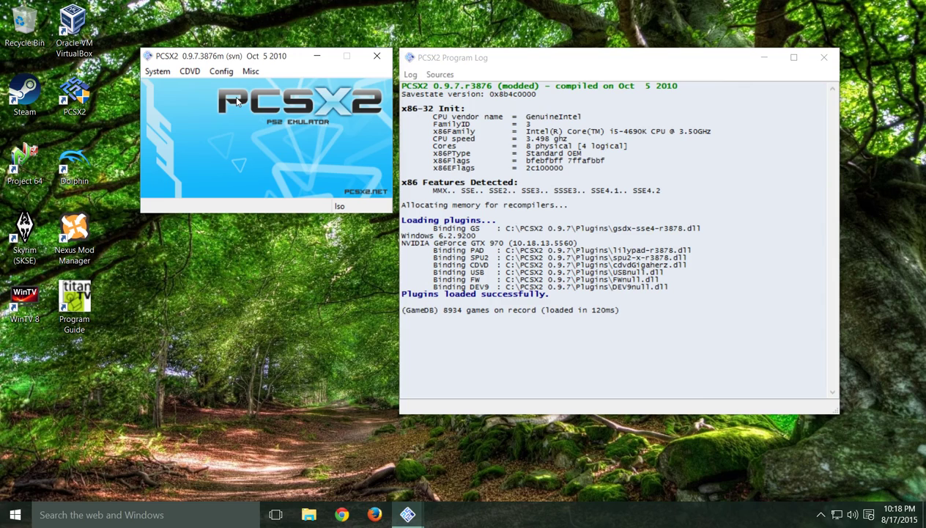
Pick EQOA_DNAS from the PS2 Games folder through CDVD's Iso Selector as the disc image.
left_click(194, 73)
mouse_move(220, 85)
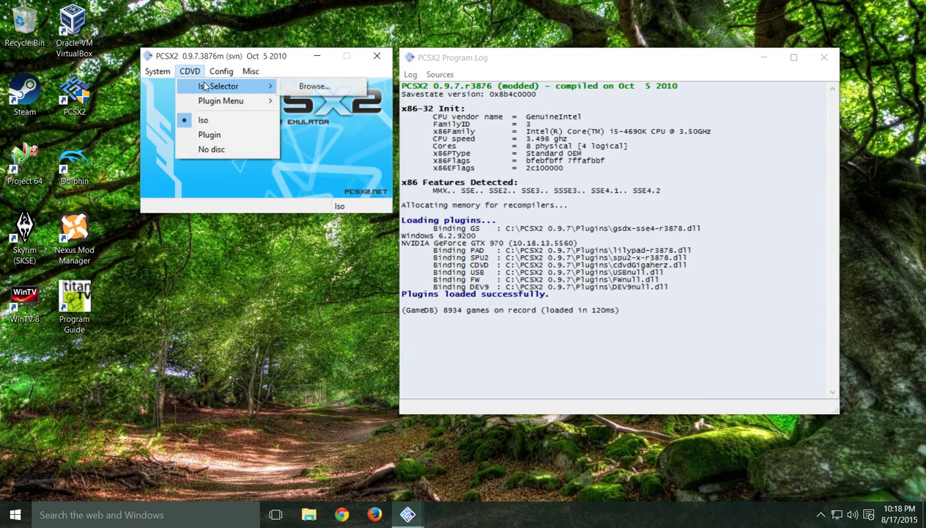
left_click(314, 86)
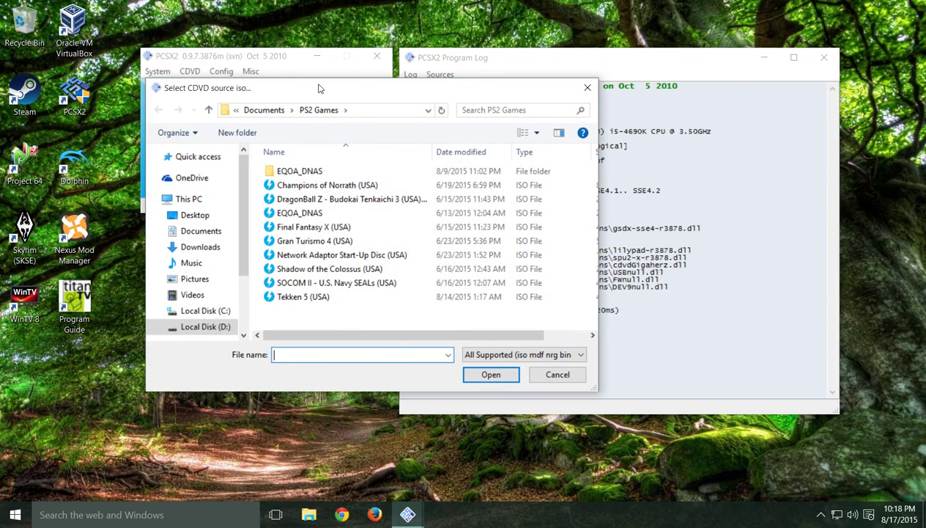
left_click(321, 213)
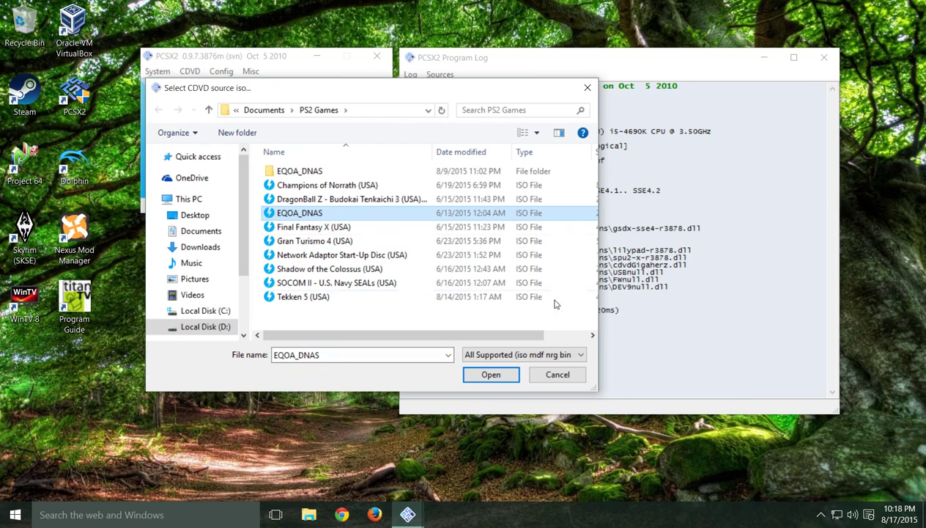
left_click(492, 374)
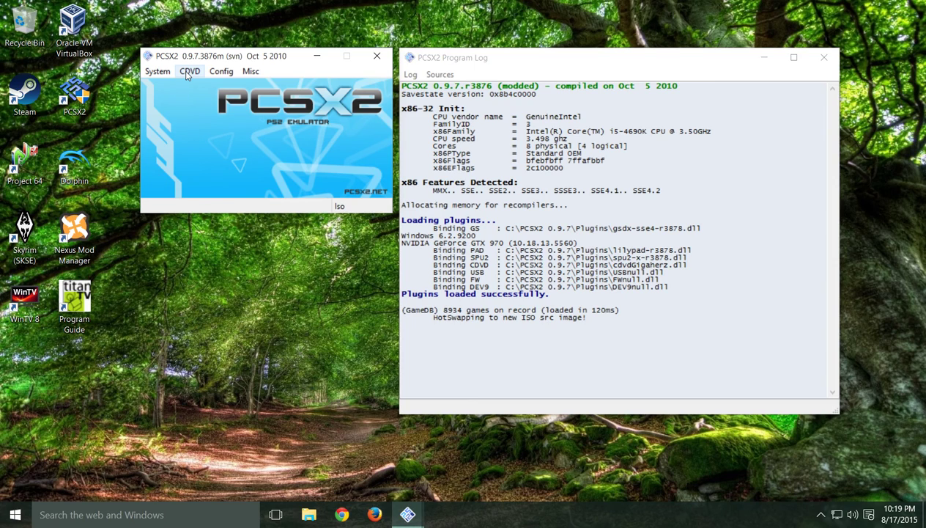
Boot the EQOA disc with Boot CDVD (fast), move the game window aside, and switch to Chrome.
left_click(164, 74)
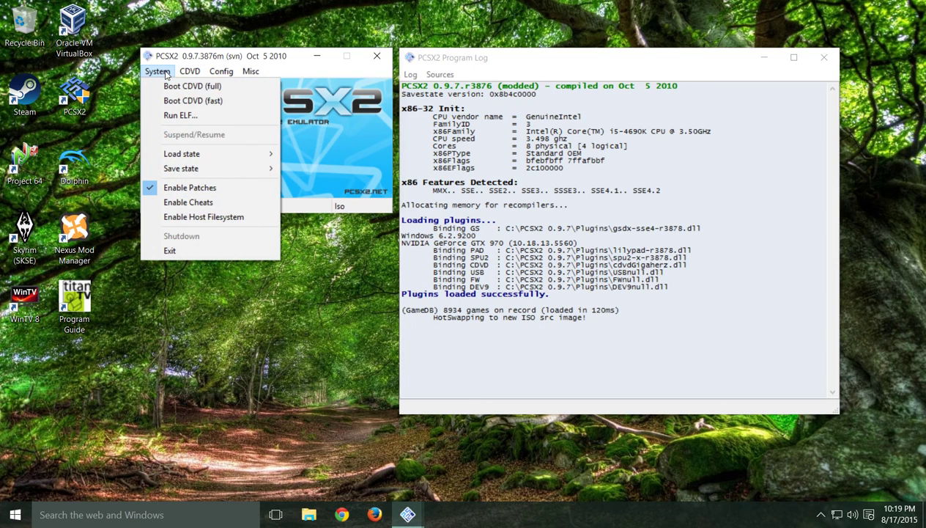
left_click(182, 101)
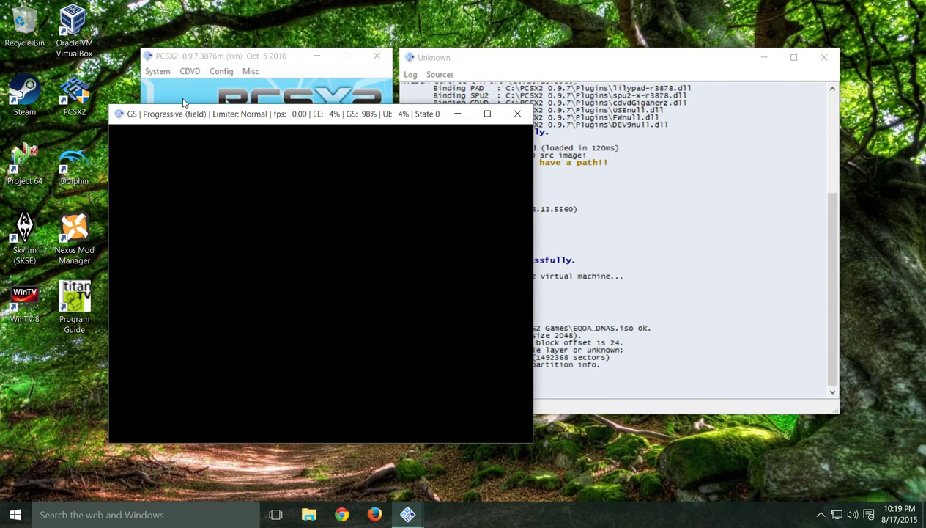
left_click_drag(235, 116, 522, 60)
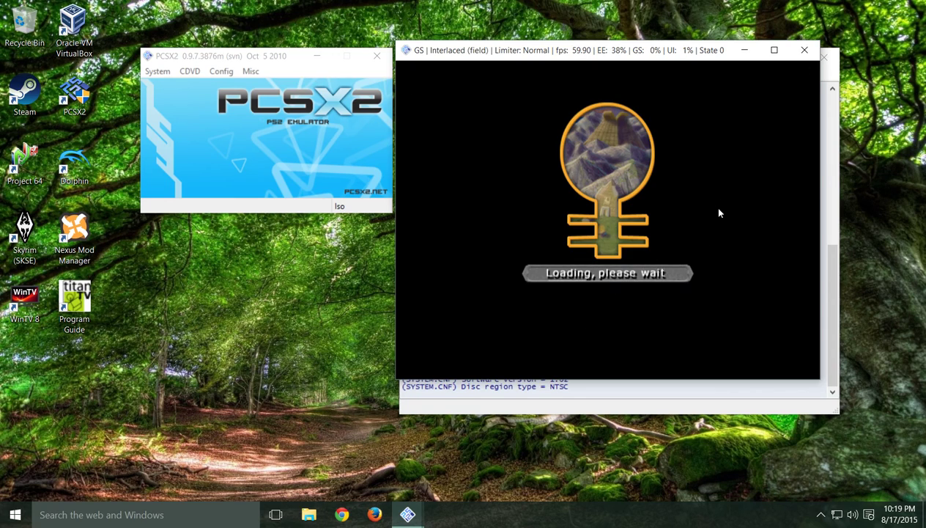
left_click(342, 516)
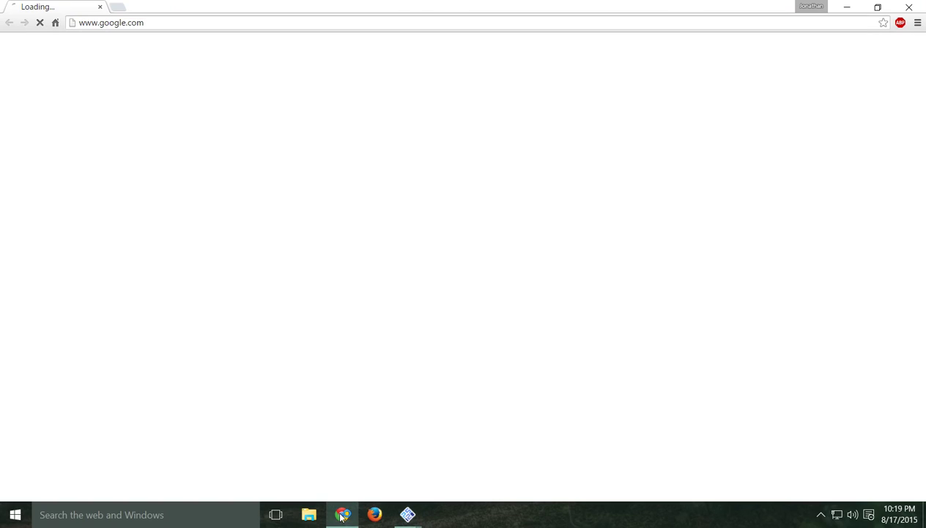
Open the wiki's Save State Library and go to the Corsten with TEST Menu savestate page.
left_click(216, 22)
type("wiki.eqoarevival.com/index.php/Main_Page")
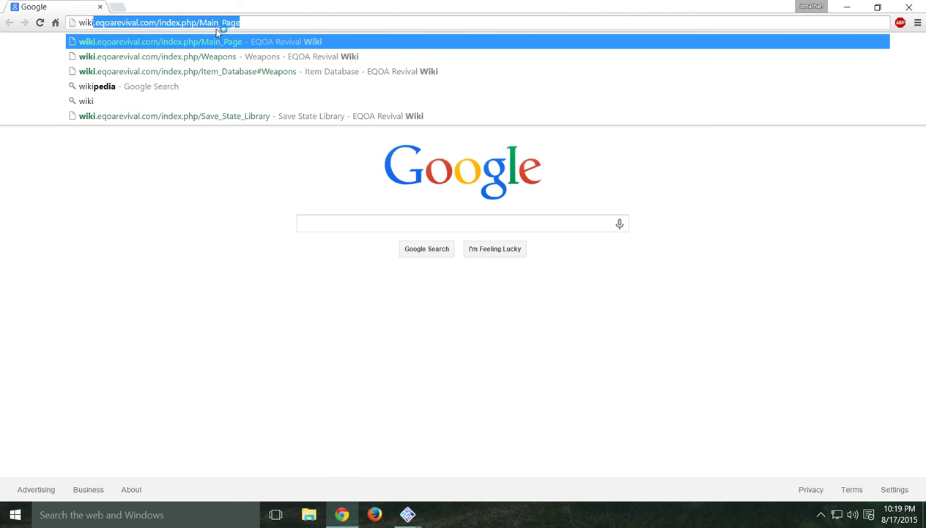
left_click(279, 118)
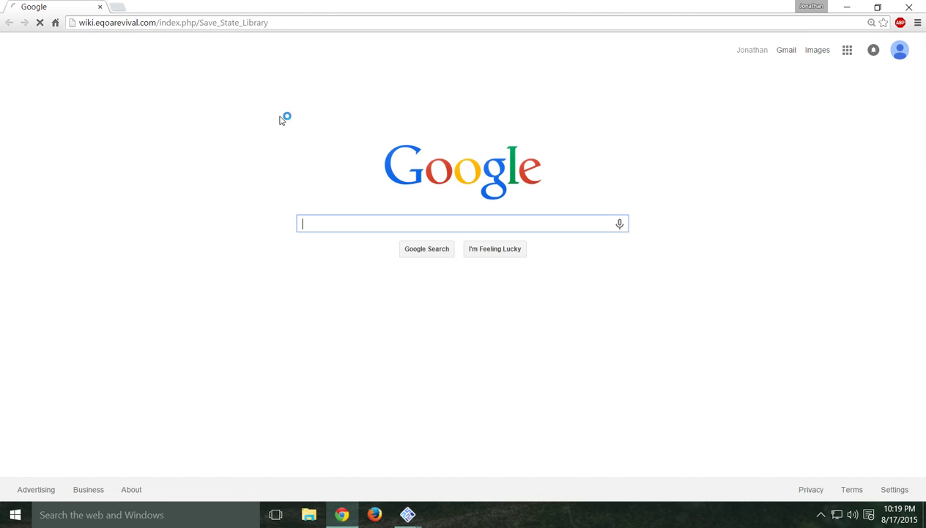
scroll(461, 291, "down", 2)
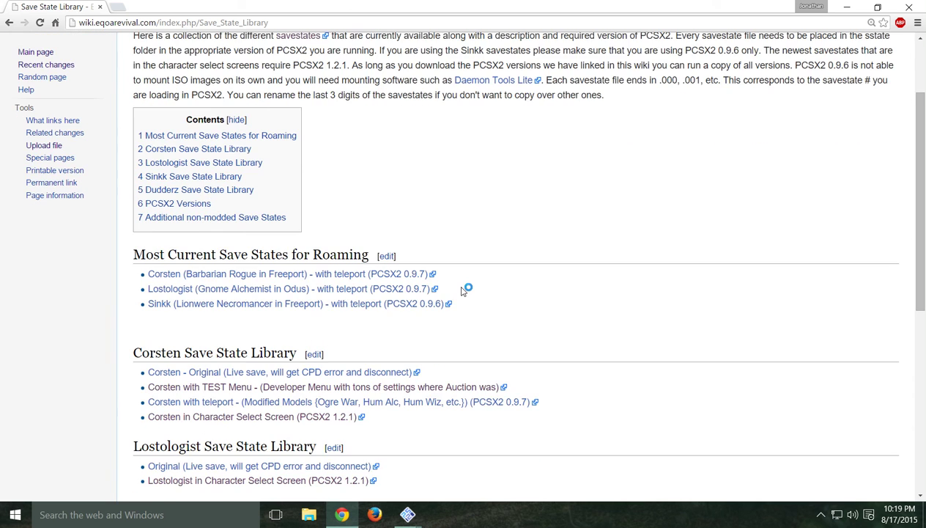
scroll(462, 291, "down", 1)
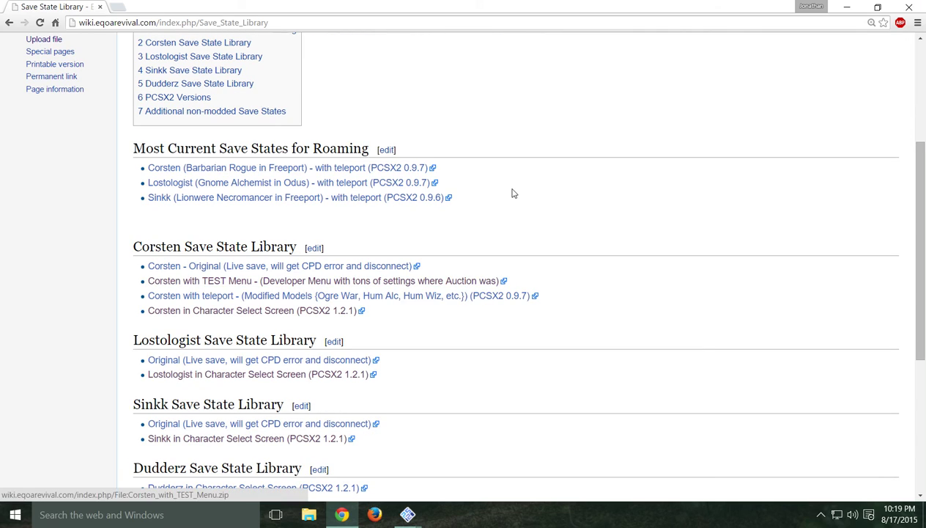
left_click(225, 286)
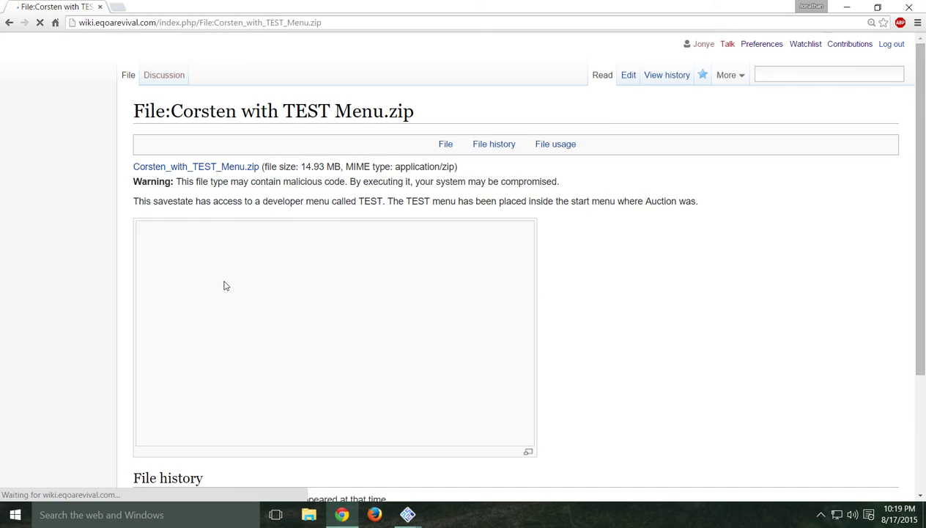
scroll(615, 269, "down", 3)
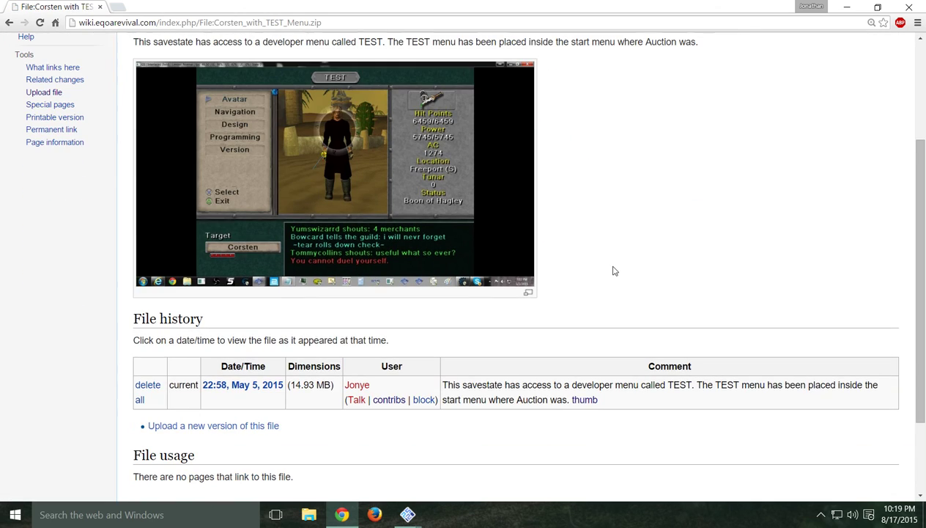
scroll(485, 286, "up", 3)
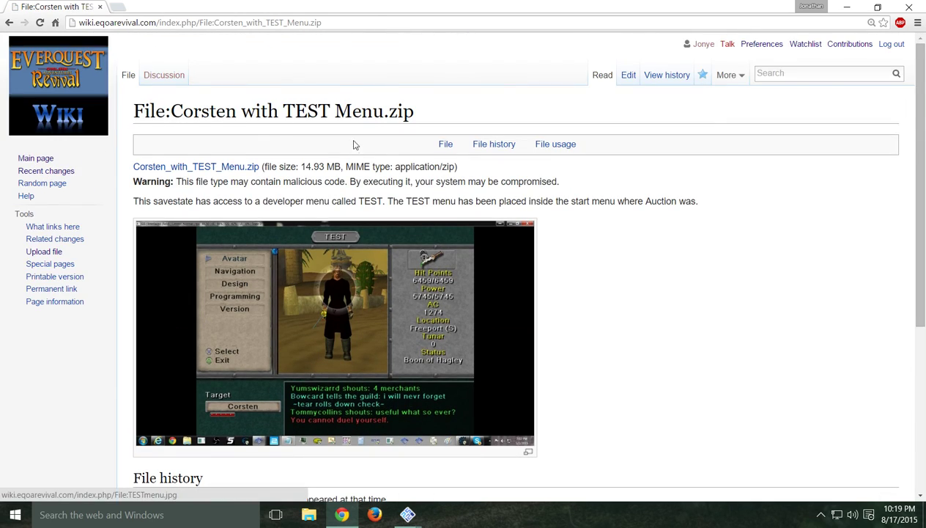
Download Corsten_with_TEST_Menu.zip (14.9 MB) and show it in the Downloads folder.
left_click(200, 171)
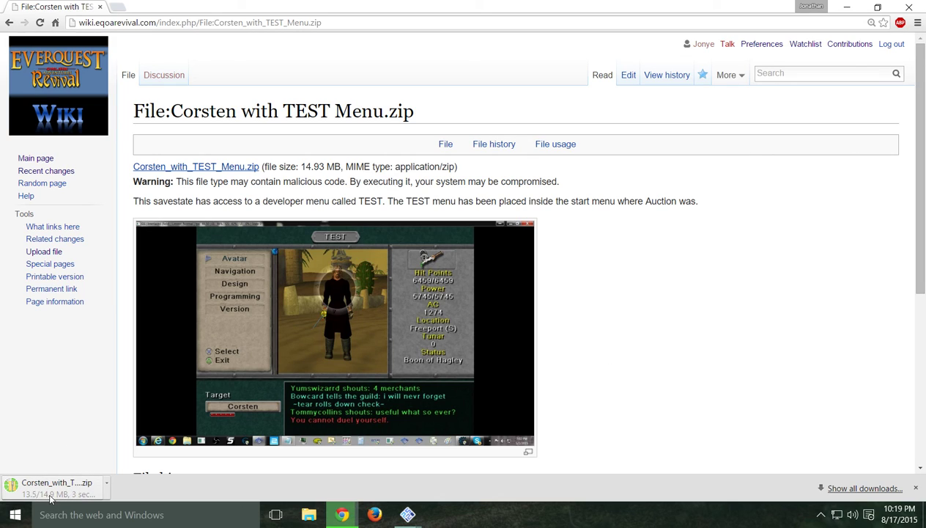
left_click(108, 486)
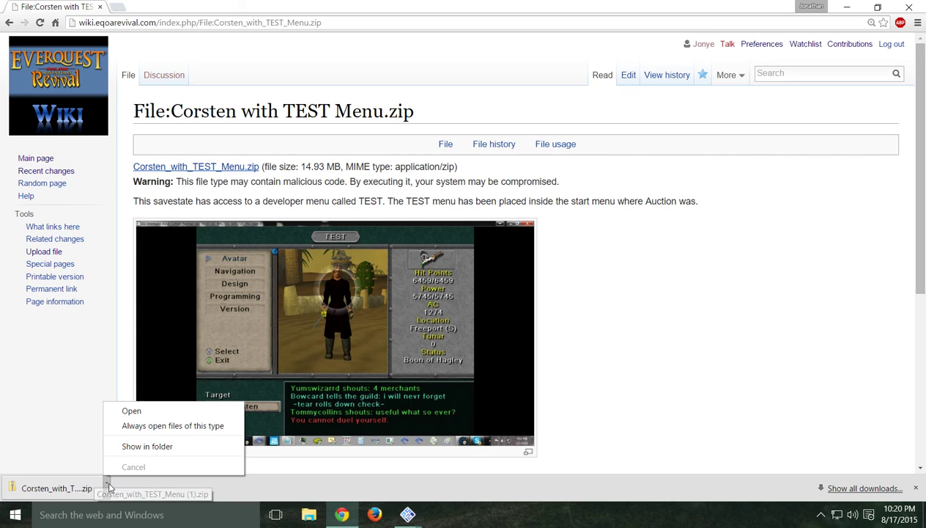
left_click(141, 447)
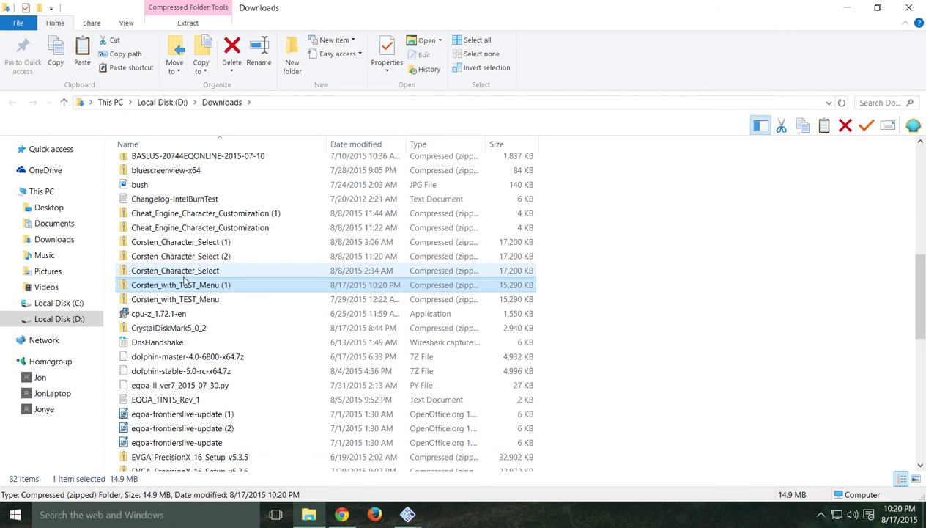
right_click(187, 287)
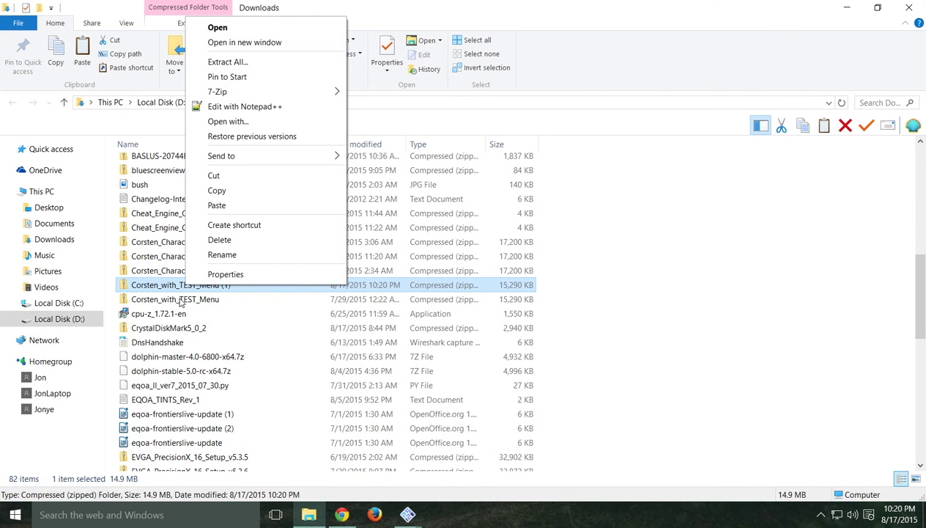
Extract all files from the Corsten_with_TEST_Menu archive.
right_click(179, 300)
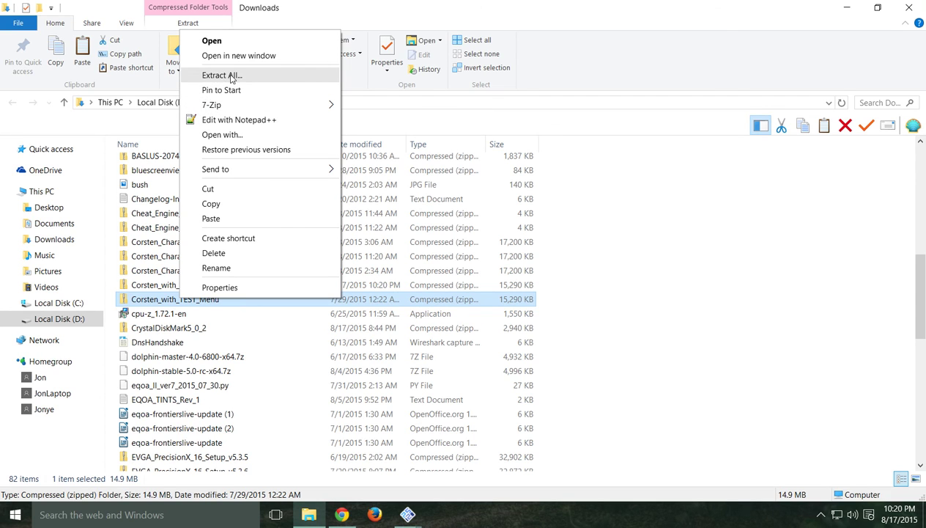
left_click(221, 74)
left_click(574, 387)
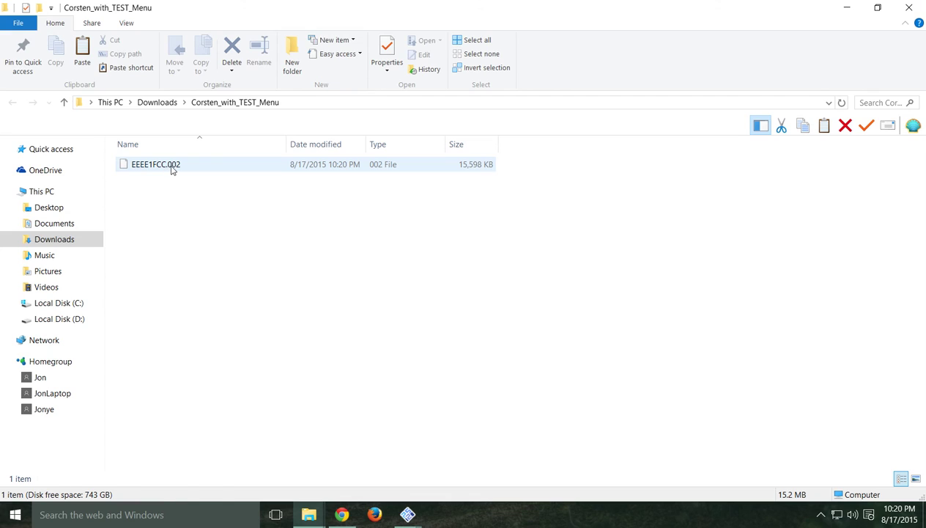
Cut EEEE1FCC.002 and paste it into C:\PCSX2 0.9.7\sstates.
left_click(171, 169)
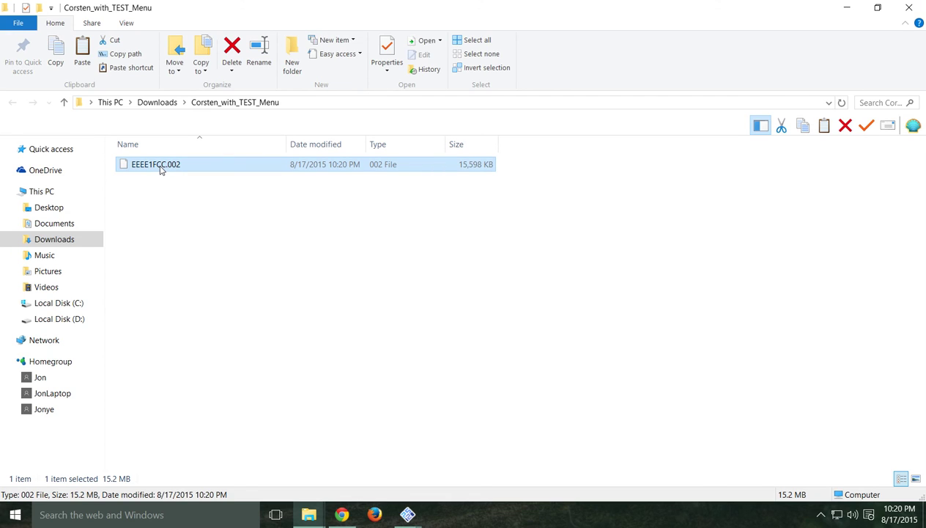
right_click(160, 168)
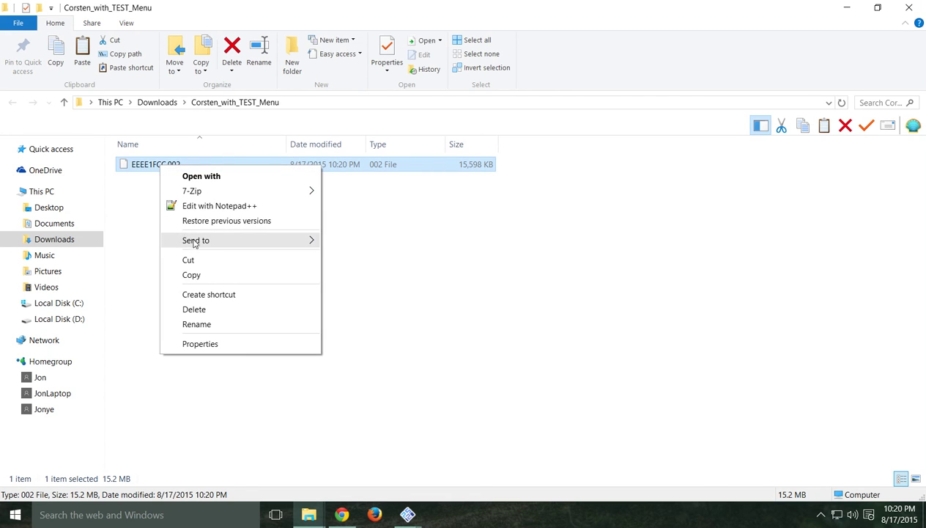
left_click(176, 258)
left_click(83, 303)
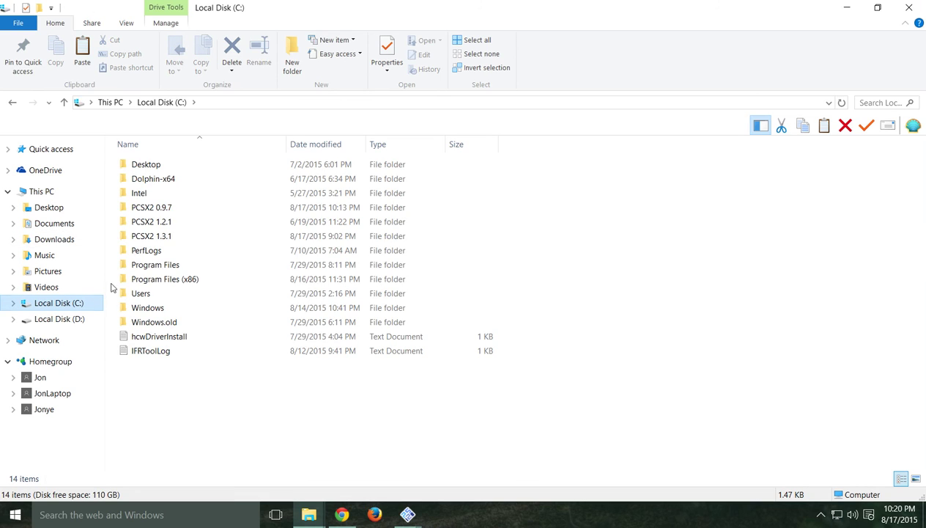
double_click(185, 209)
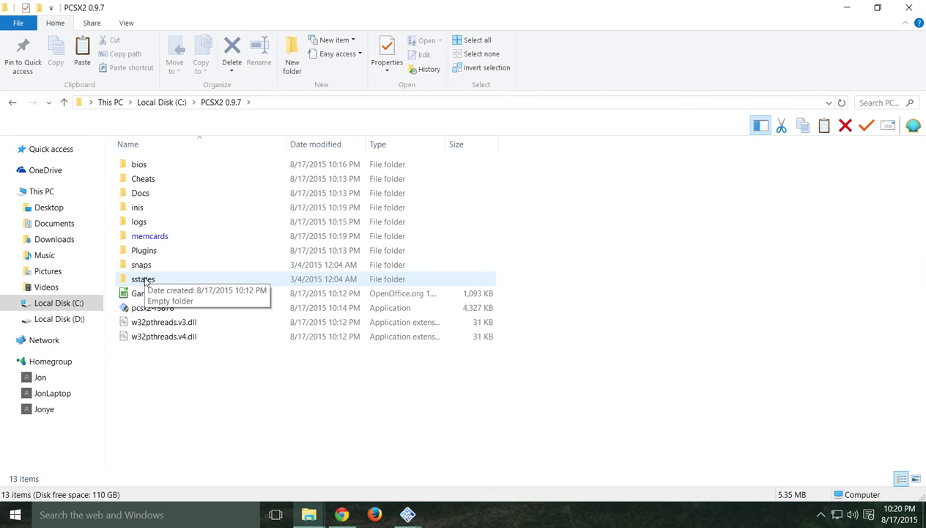
double_click(150, 283)
right_click(176, 238)
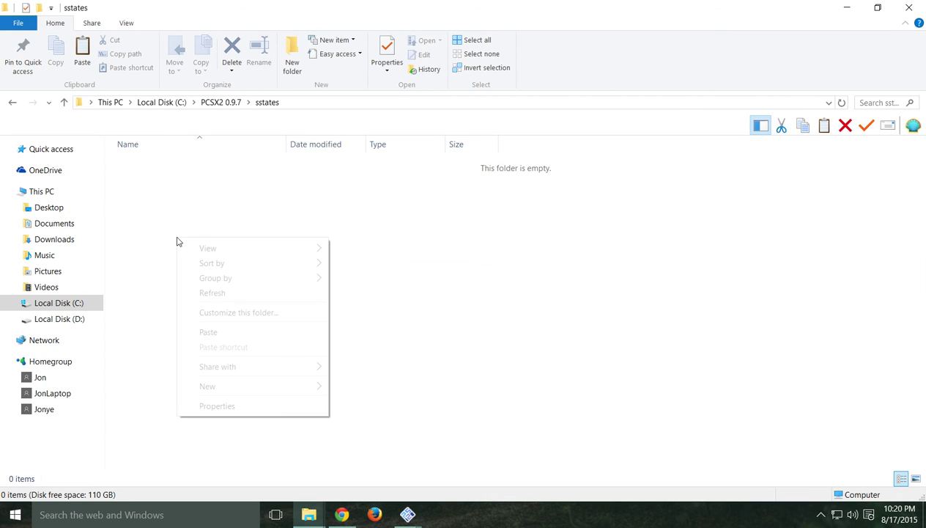
left_click(208, 332)
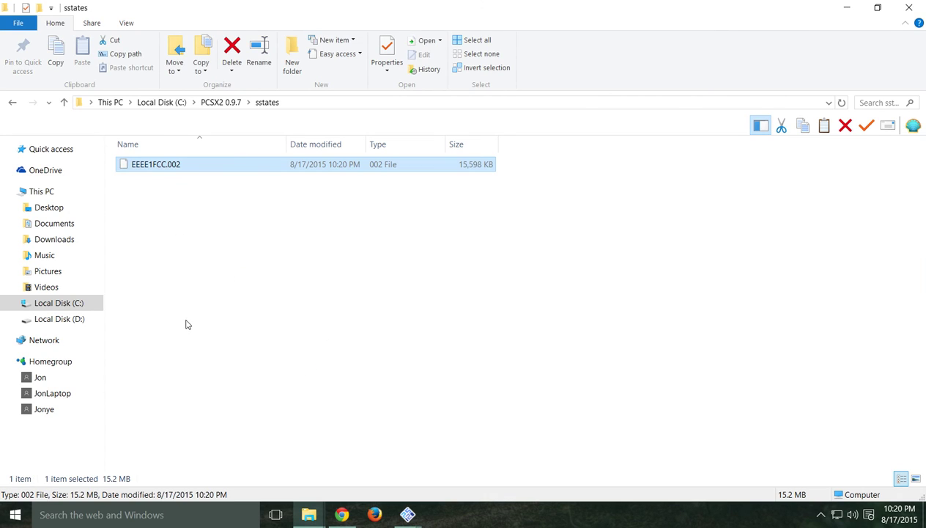
left_click(434, 215)
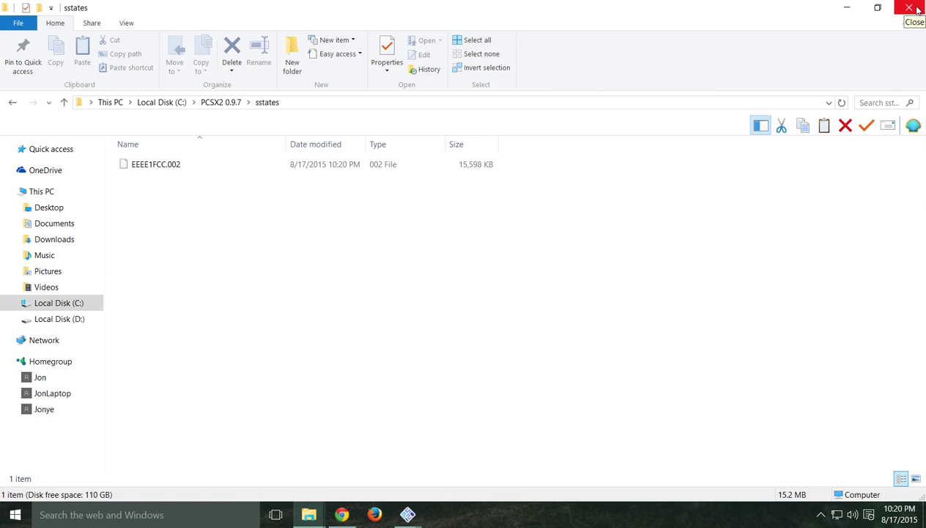
Rename EEEE1FCC.002 to EEEE1FCC.001, accept the extension-change warning, and close the sstates window.
left_click(180, 167)
left_click(180, 167)
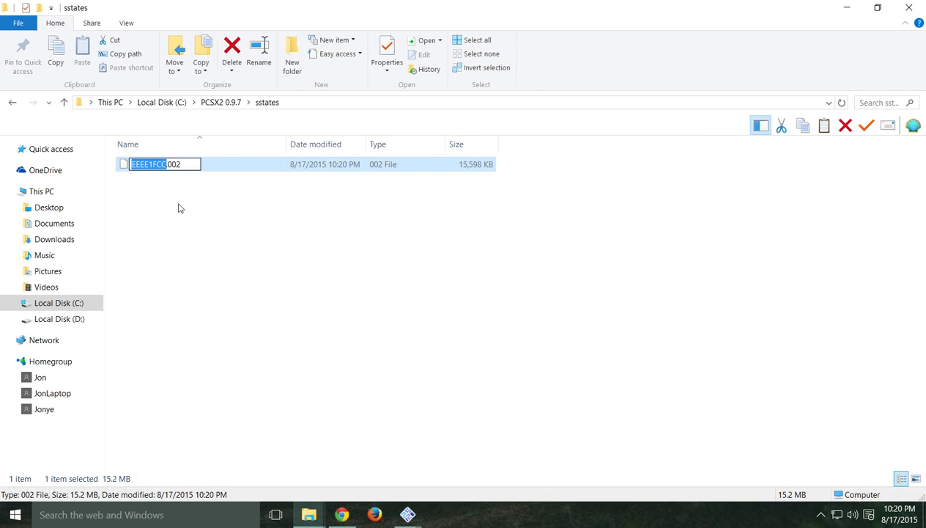
left_click(192, 163)
key("BackSpace")
type("1")
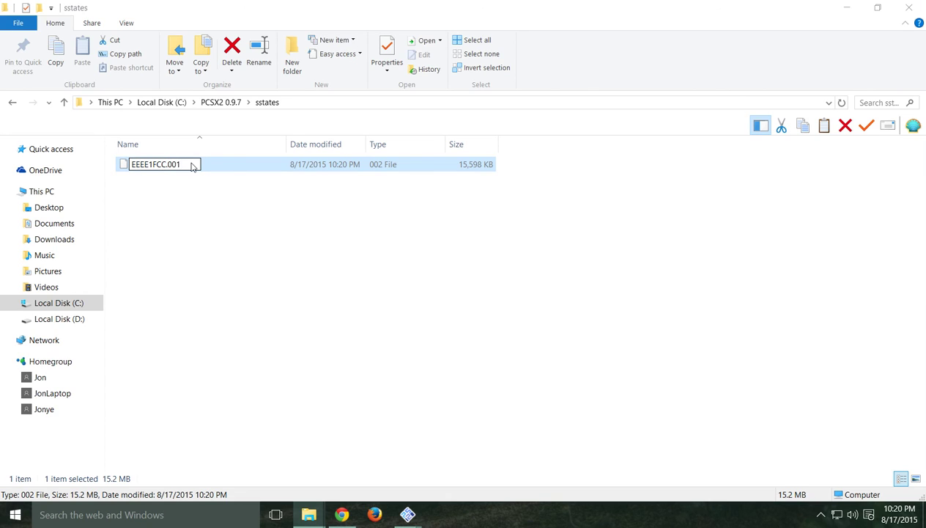
key("Return")
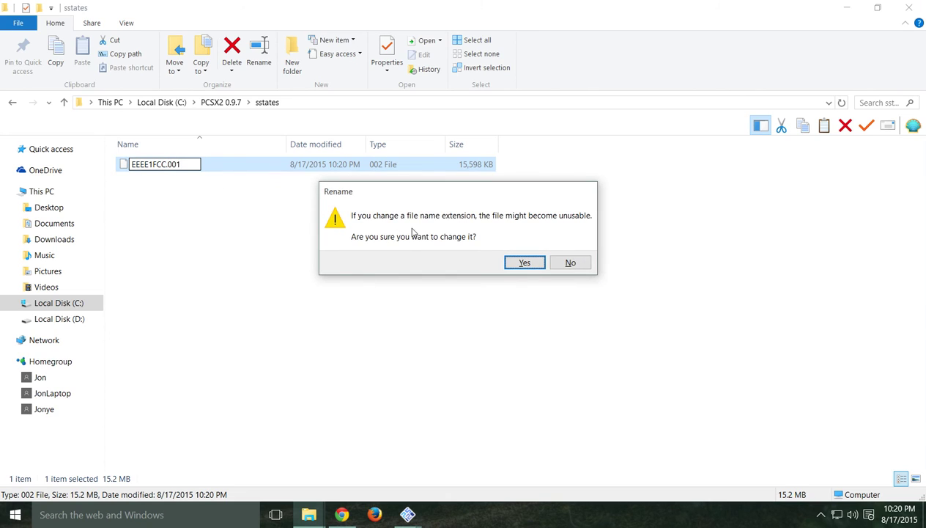
left_click(525, 264)
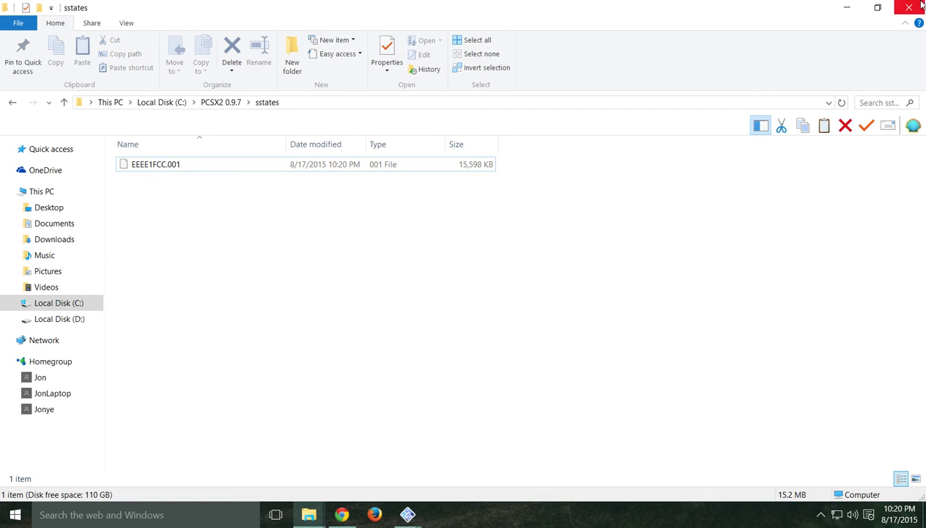
left_click(912, 7)
Close the Downloads folder and Chrome, then load the savestate via System > Load state > Slot 1.
left_click(914, 7)
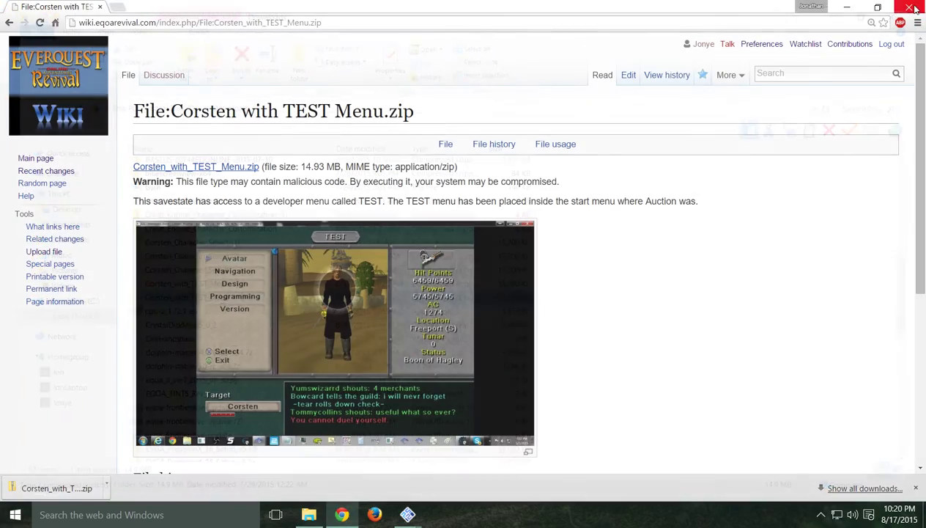
left_click(910, 7)
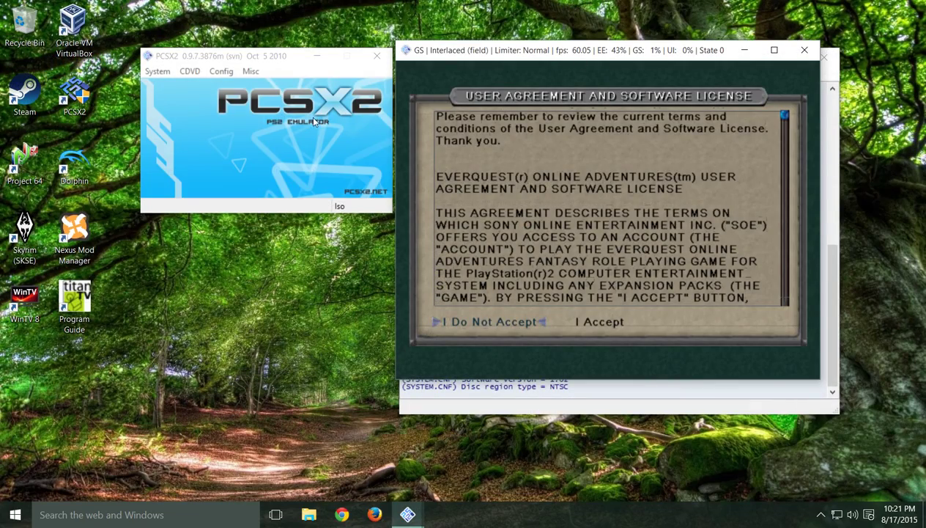
left_click(158, 74)
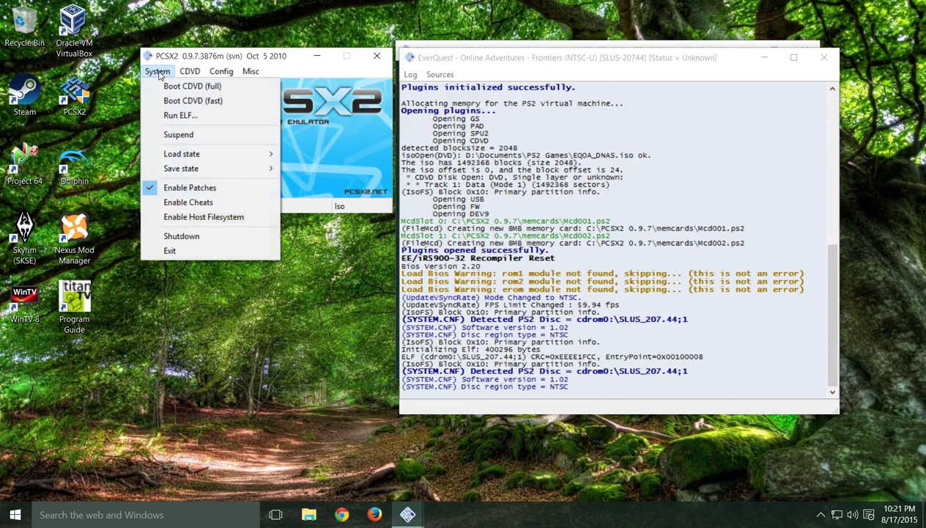
mouse_move(197, 159)
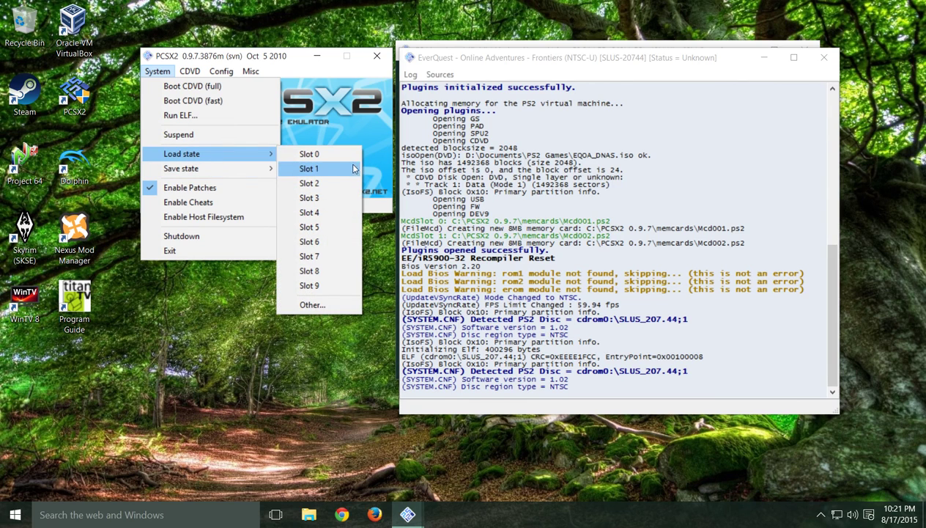
left_click(347, 169)
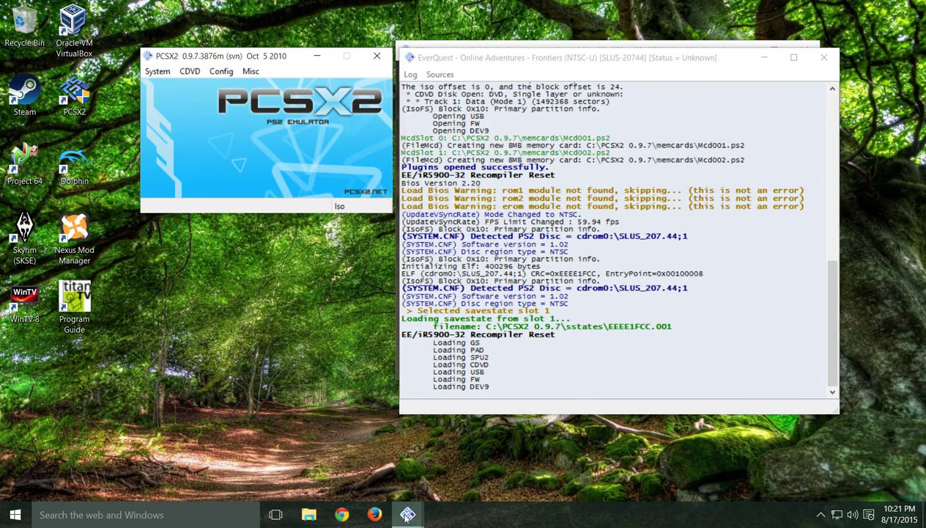
Bring the game window forward to check it, then go to Config > Controllers (PAD) > Plugin Settings.
mouse_move(407, 514)
left_click(510, 447)
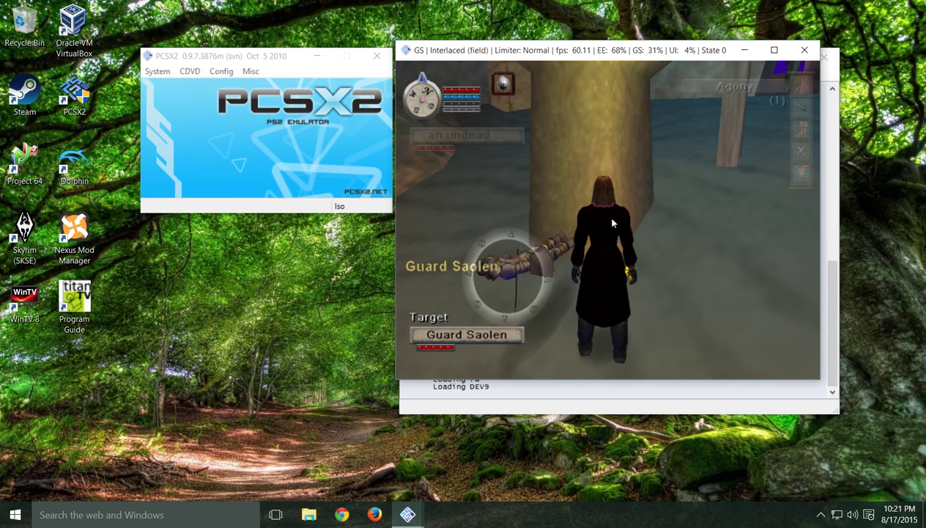
left_click(221, 71)
mouse_move(255, 162)
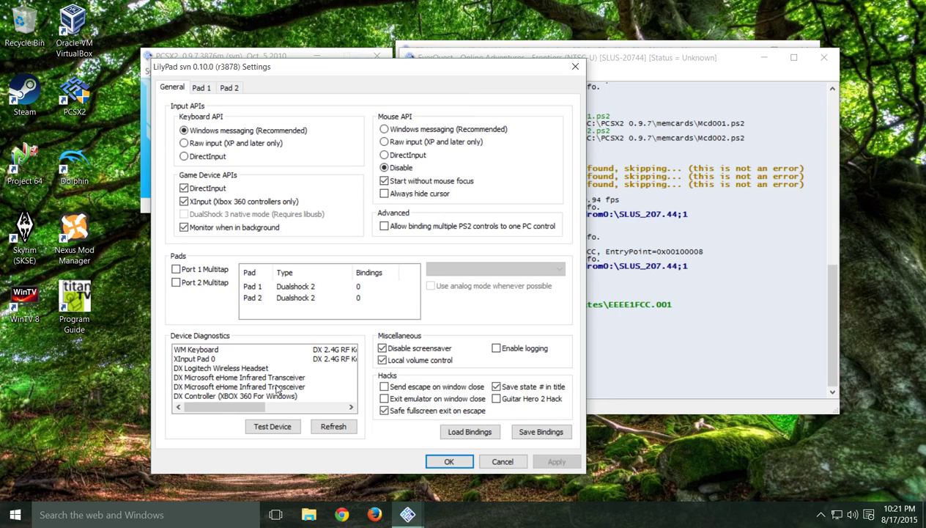
Select the Xbox 360 DX Controller in Device Diagnostics, refresh the device list, and switch to Pad 1.
left_click(255, 396)
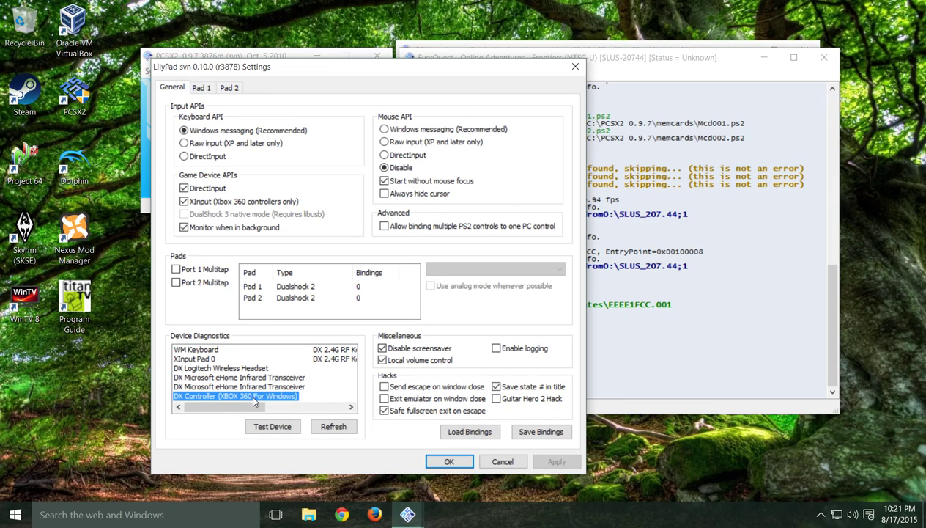
left_click(331, 428)
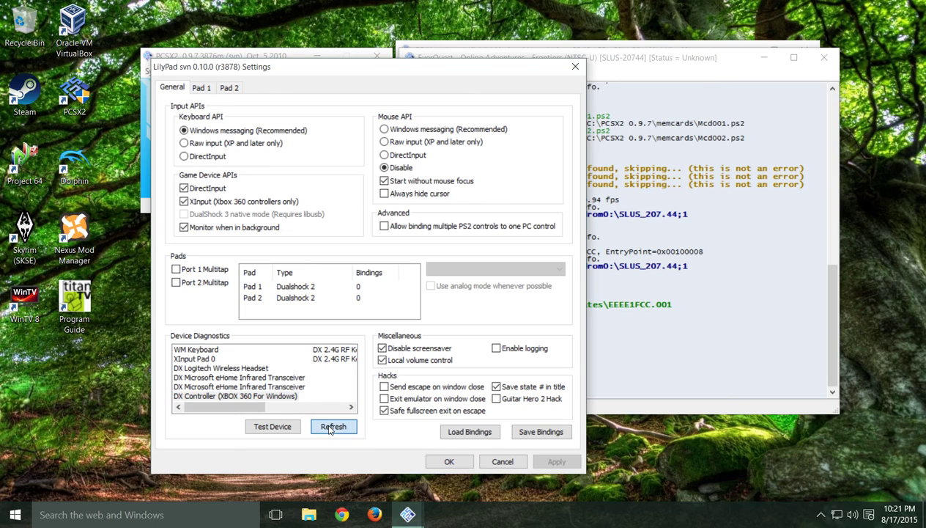
left_click(273, 397)
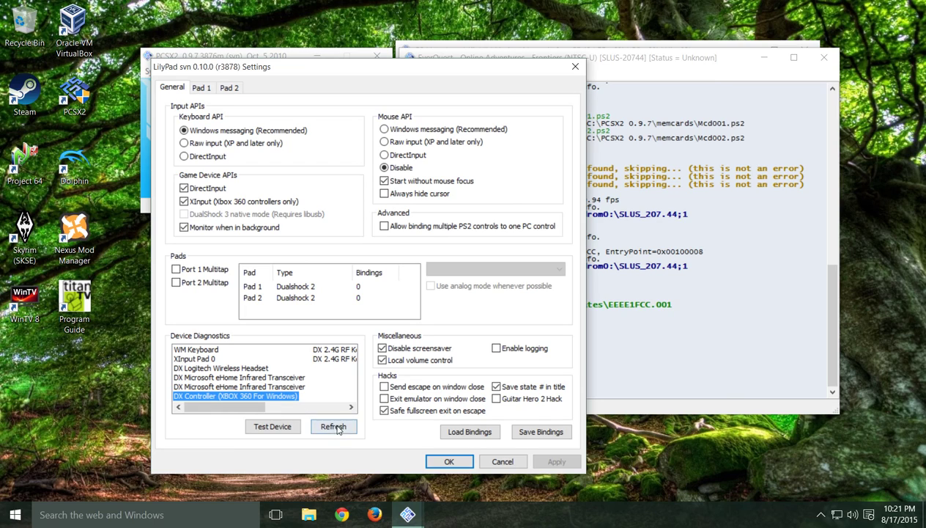
left_click(202, 88)
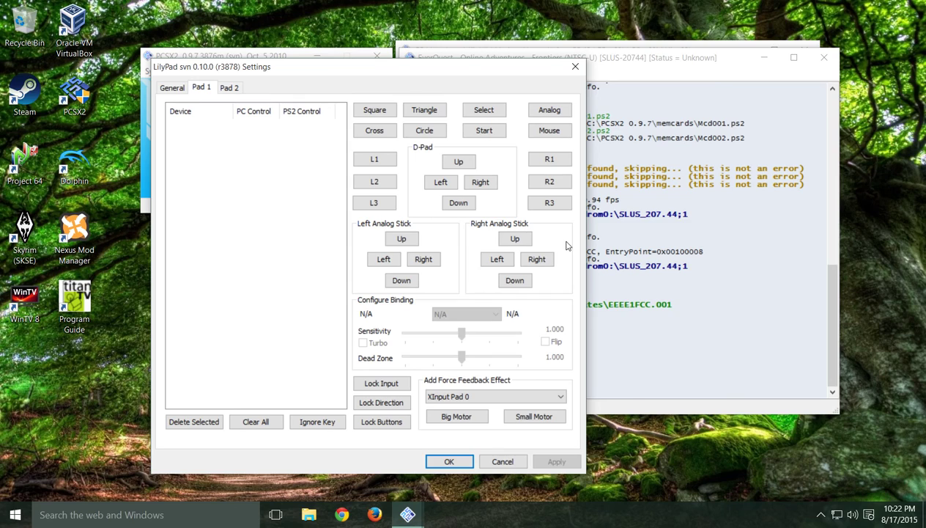
Bind Square, Cross, Triangle, Circle, Select and Start to the matching Xbox 360 buttons.
left_click(375, 112)
left_click(376, 132)
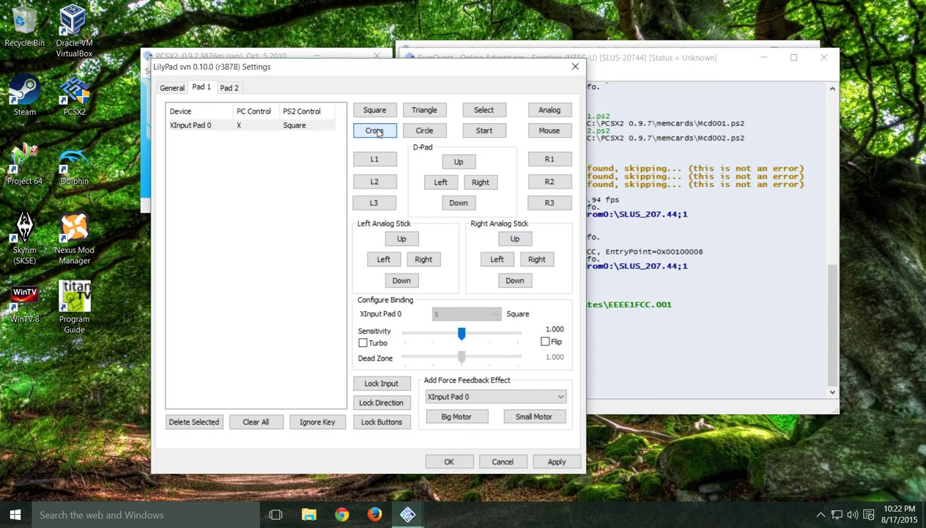
left_click(423, 114)
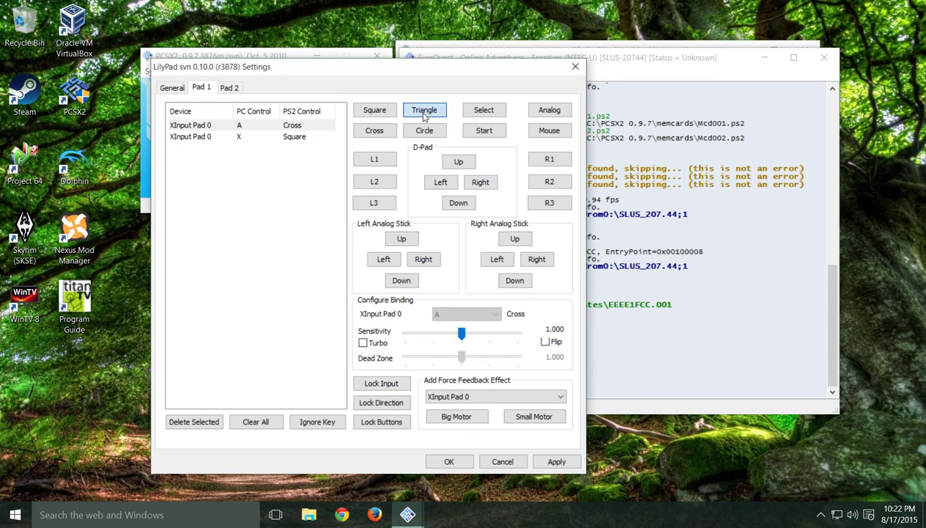
left_click(424, 131)
left_click(424, 132)
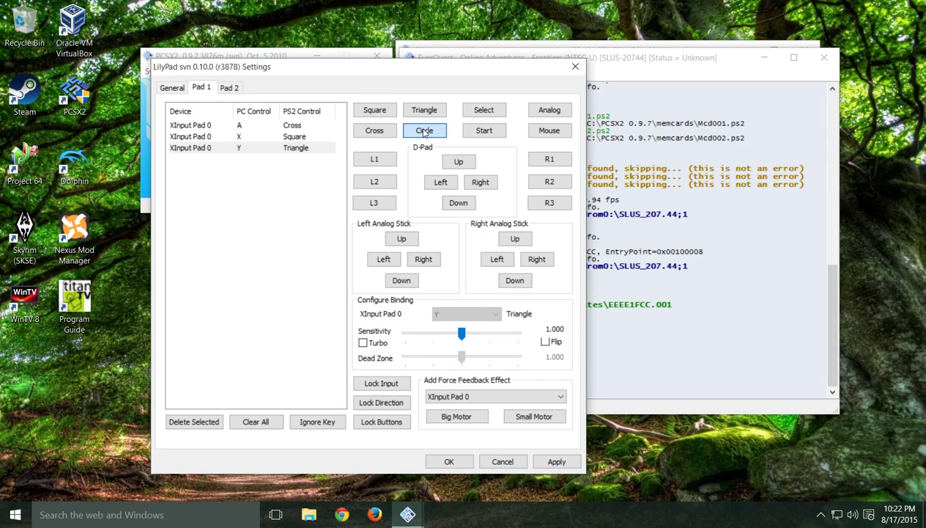
left_click(494, 110)
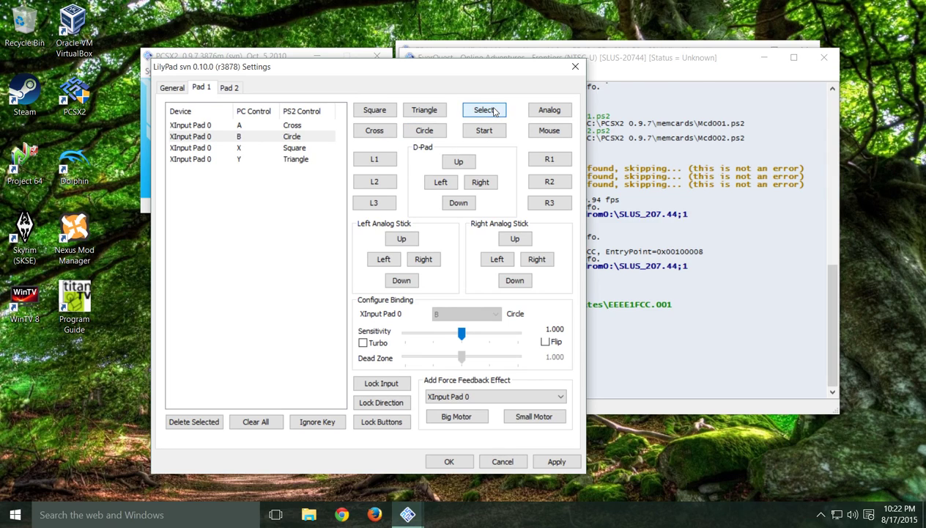
left_click(494, 131)
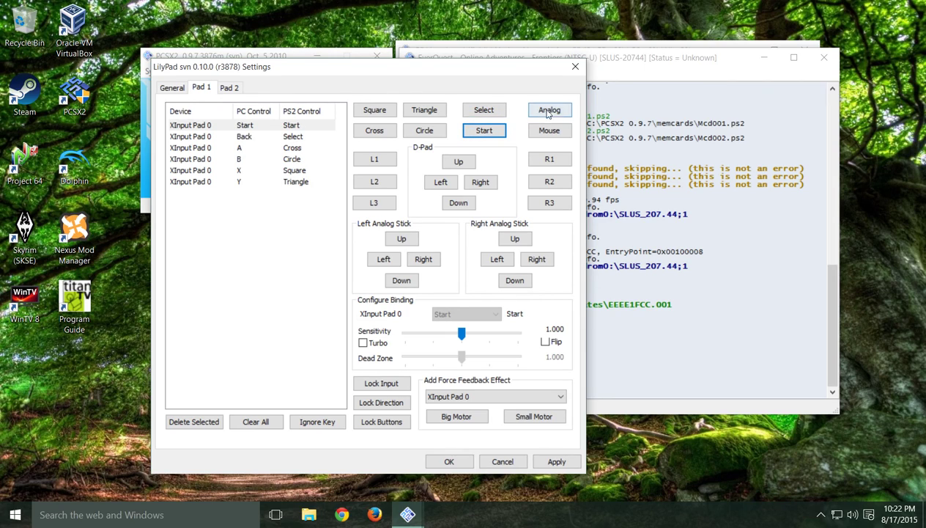
Bind L1, L2, L3 and D-pad Up to the Xbox 360 controller.
left_click(375, 166)
left_click(376, 182)
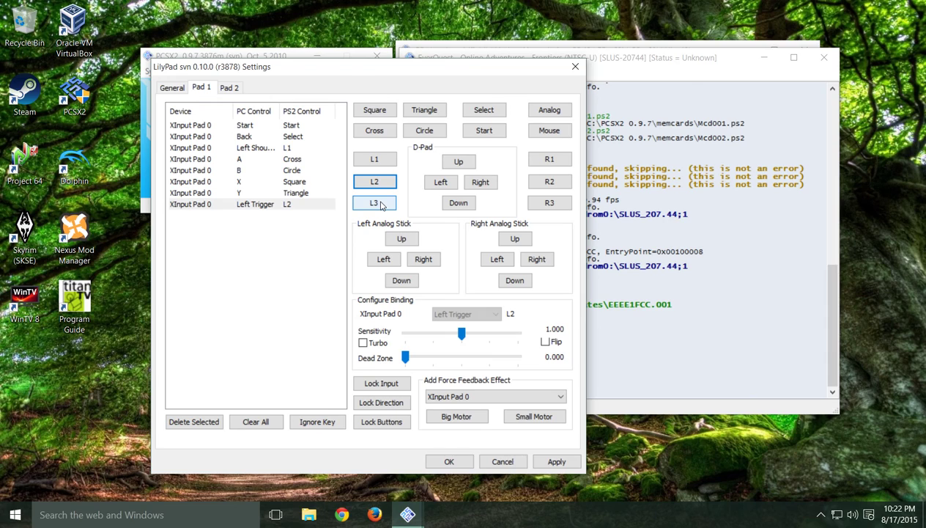
left_click(381, 205)
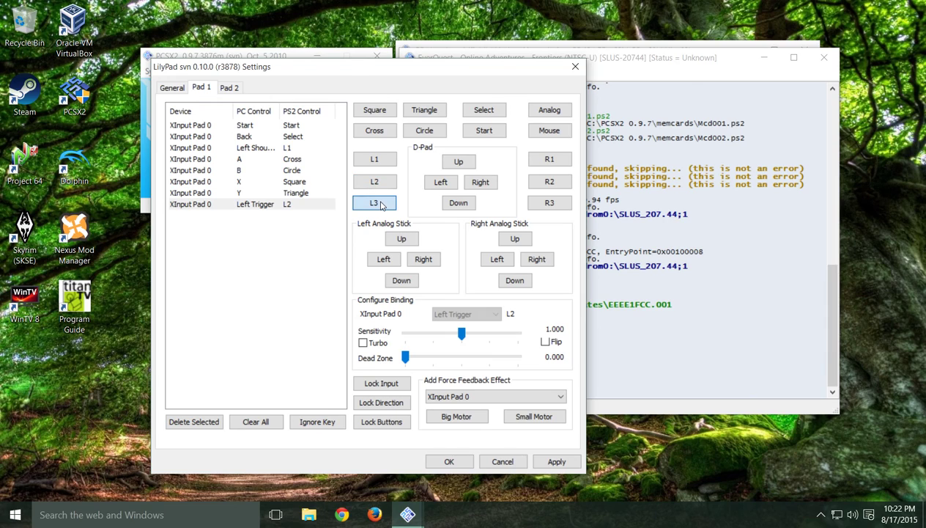
left_click(467, 165)
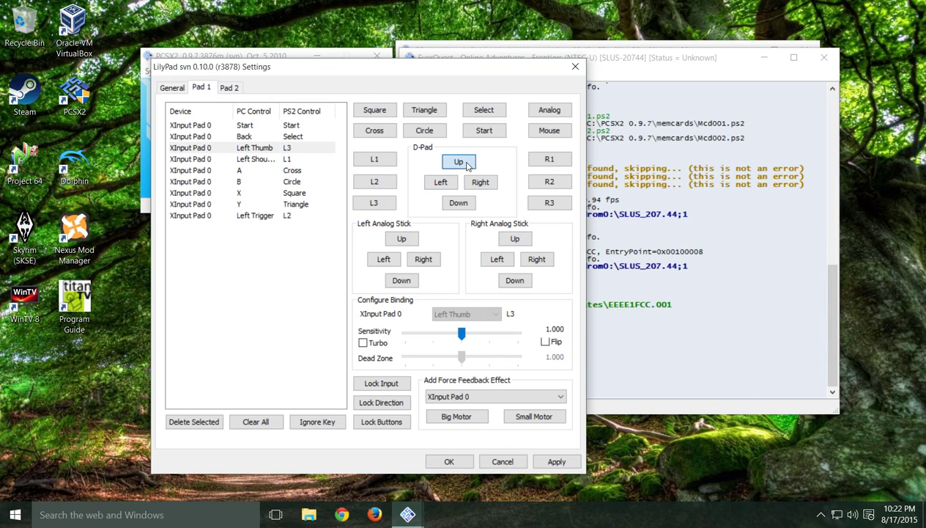
Bind D-pad Left, Down and Right plus R1, R2 and R3 to the controller.
left_click(441, 184)
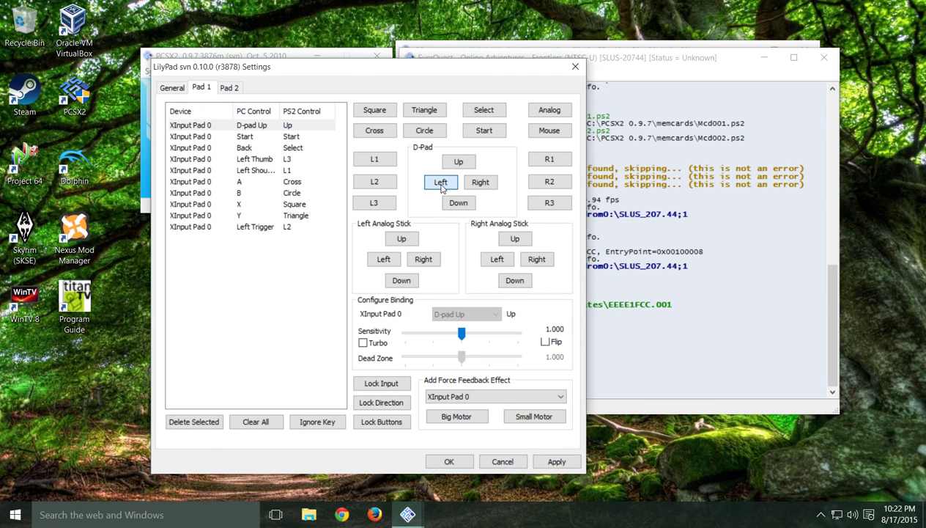
left_click(458, 203)
left_click(480, 182)
left_click(557, 158)
left_click(554, 183)
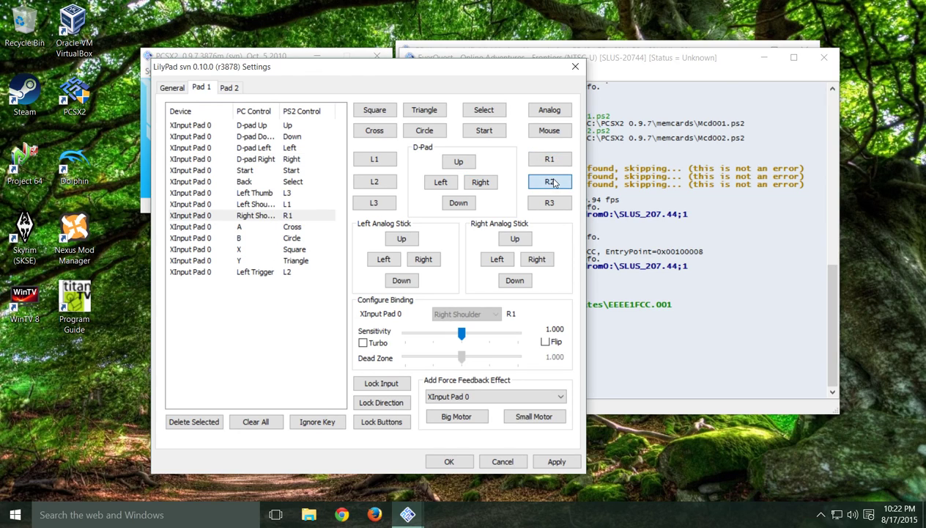
left_click(549, 203)
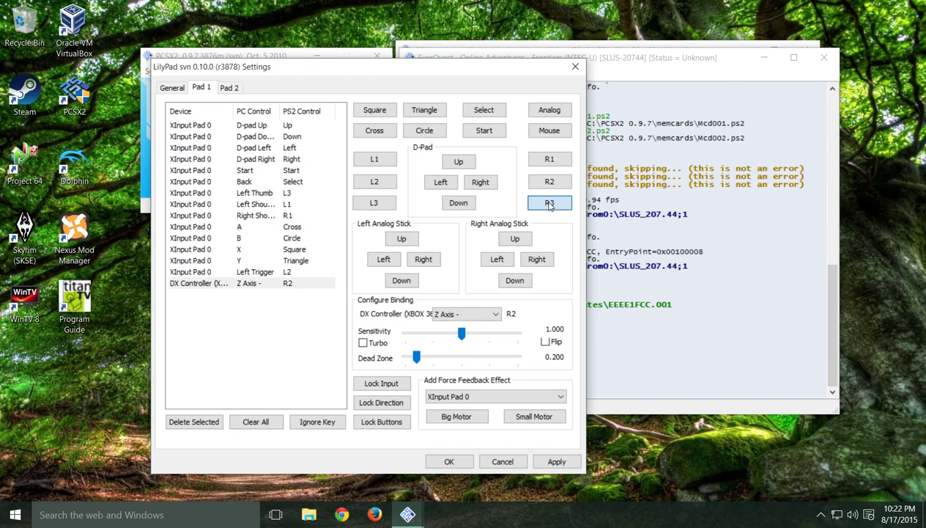
Bind the left analog stick's up, left, down and right directions.
left_click(402, 240)
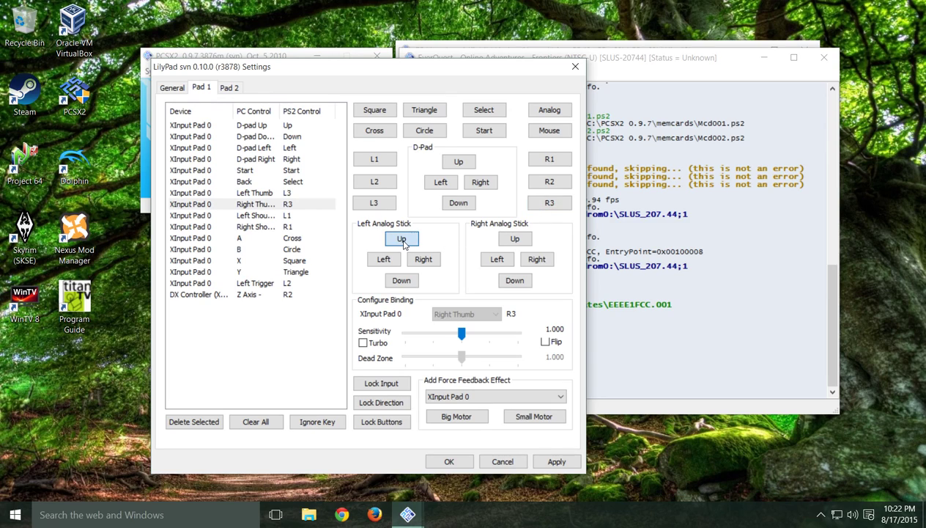
left_click(396, 264)
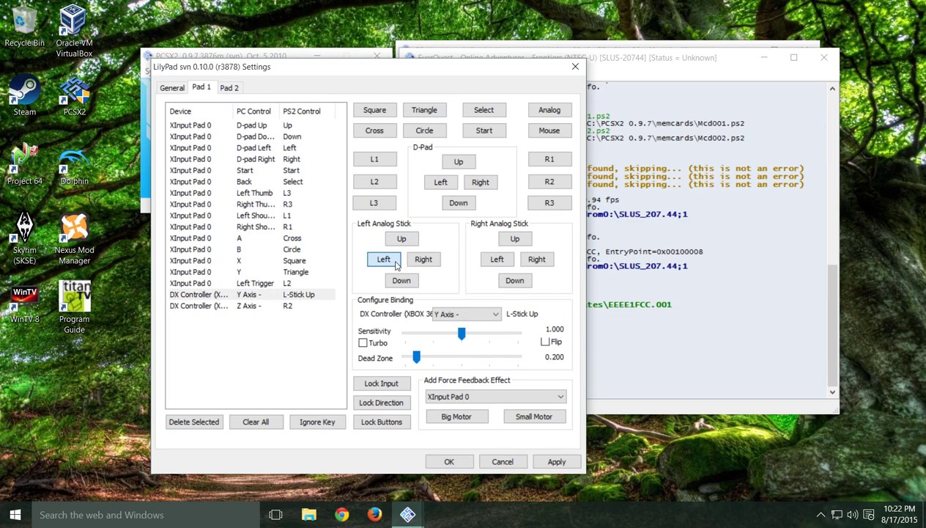
left_click(401, 280)
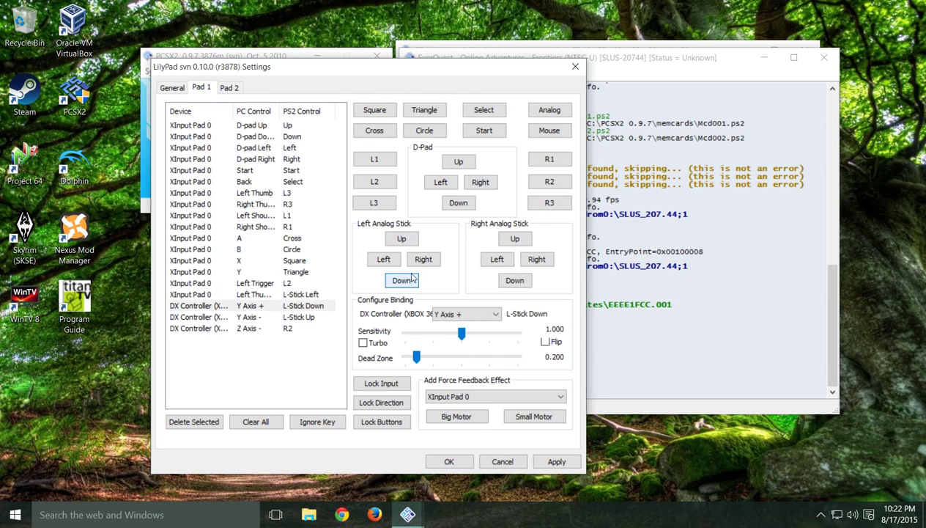
left_click(423, 258)
Bind the right analog stick's four directions and apply the Pad 1 bindings.
left_click(510, 241)
left_click(500, 259)
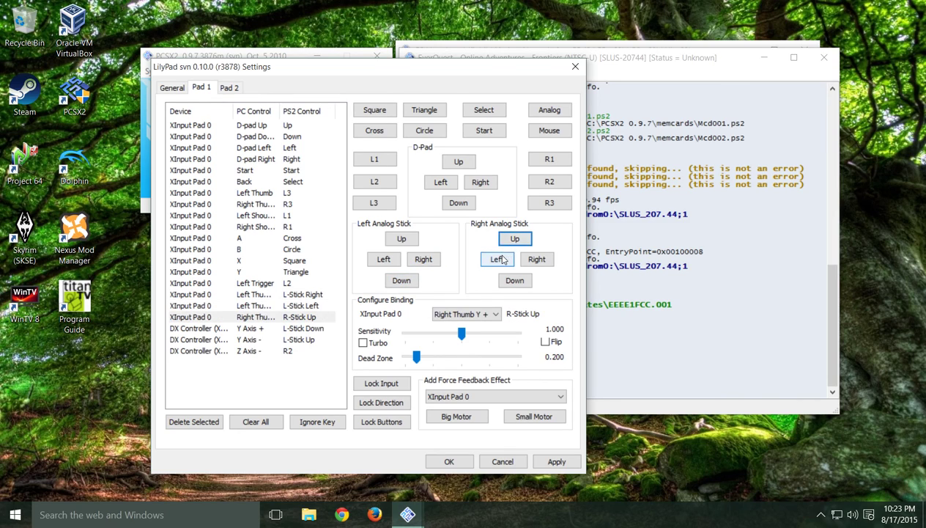
left_click(515, 281)
left_click(537, 261)
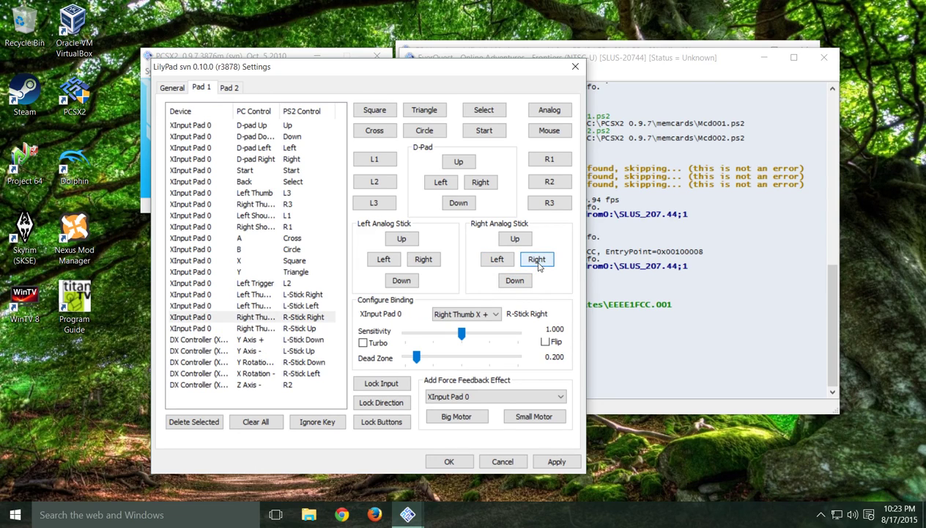
left_click(554, 462)
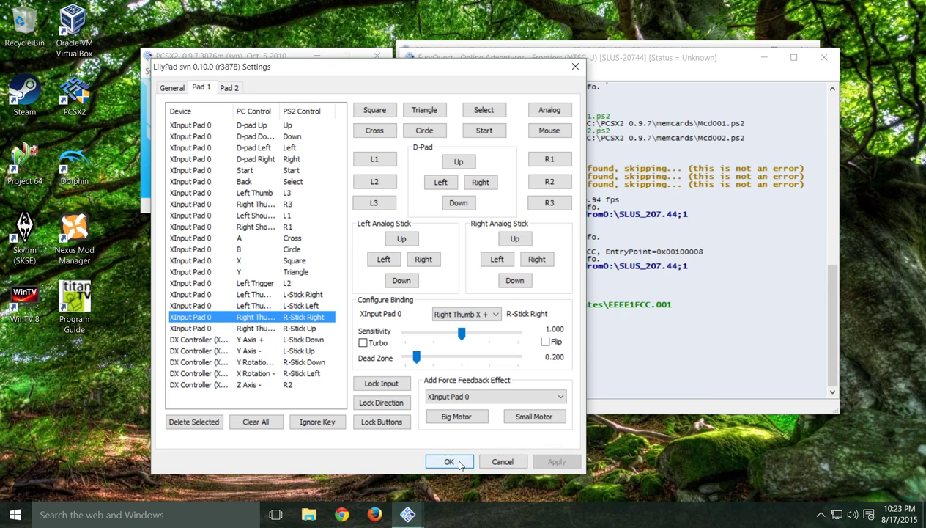
Confirm LilyPad Settings with OK to keep the 24 Pad 1 bindings.
left_click(449, 462)
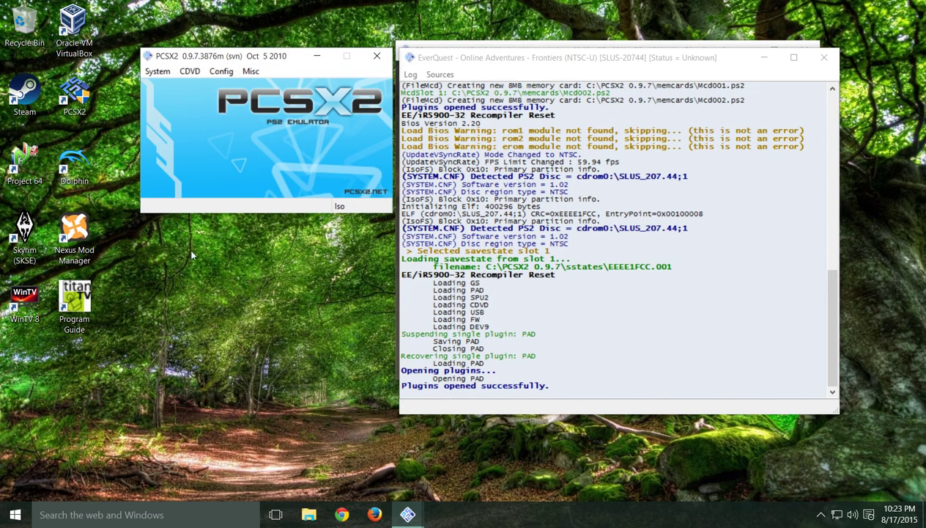